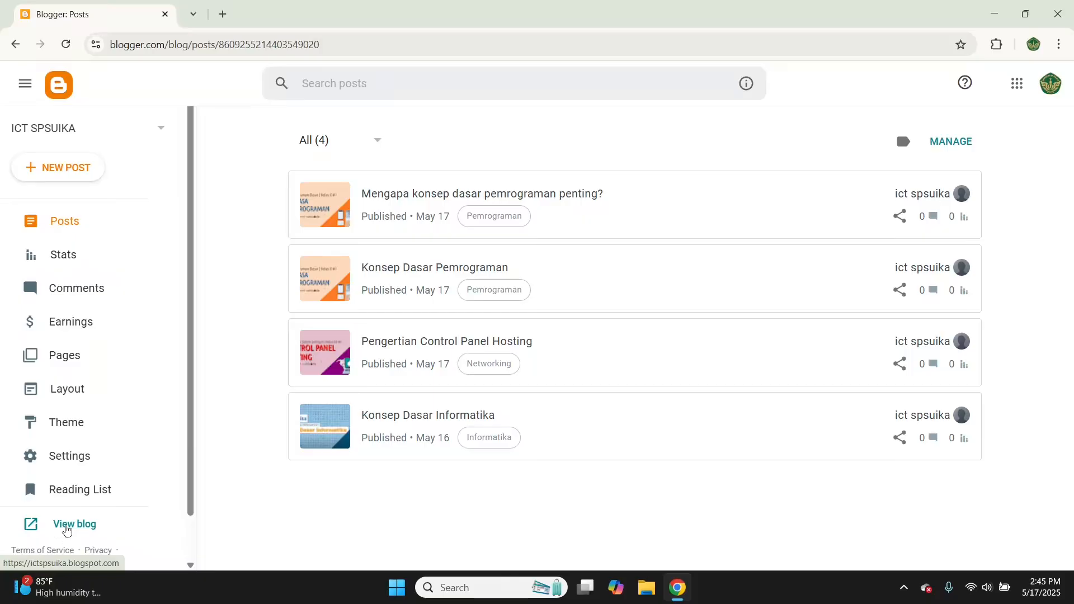
Open the published ICT SPSUIKA blog, dismiss the translation offer and look over the home page's current design
click(66, 529)
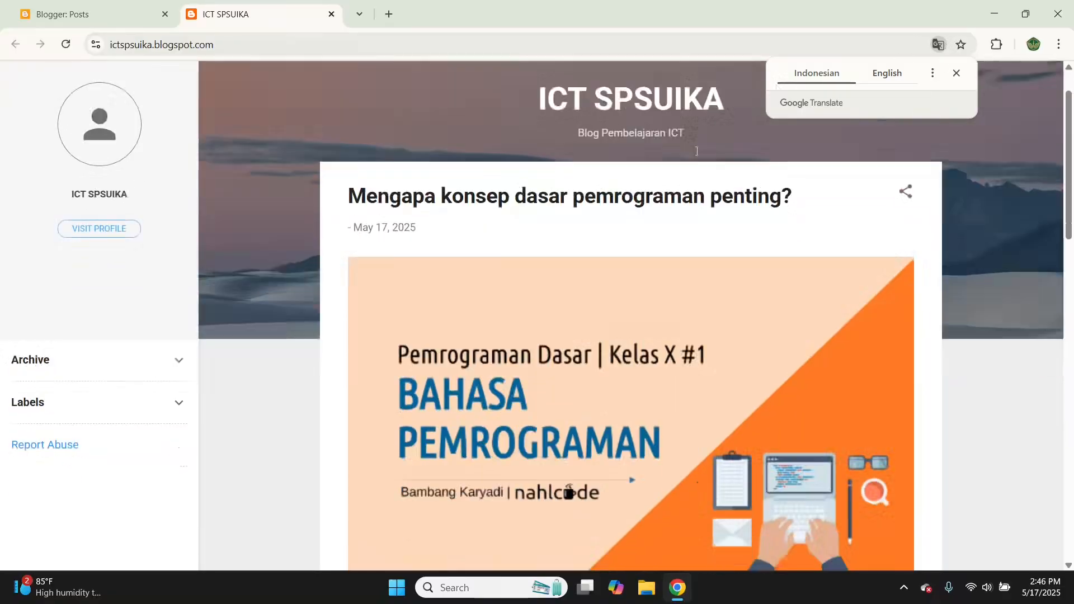
scroll(801, 154, down, 3)
click(956, 74)
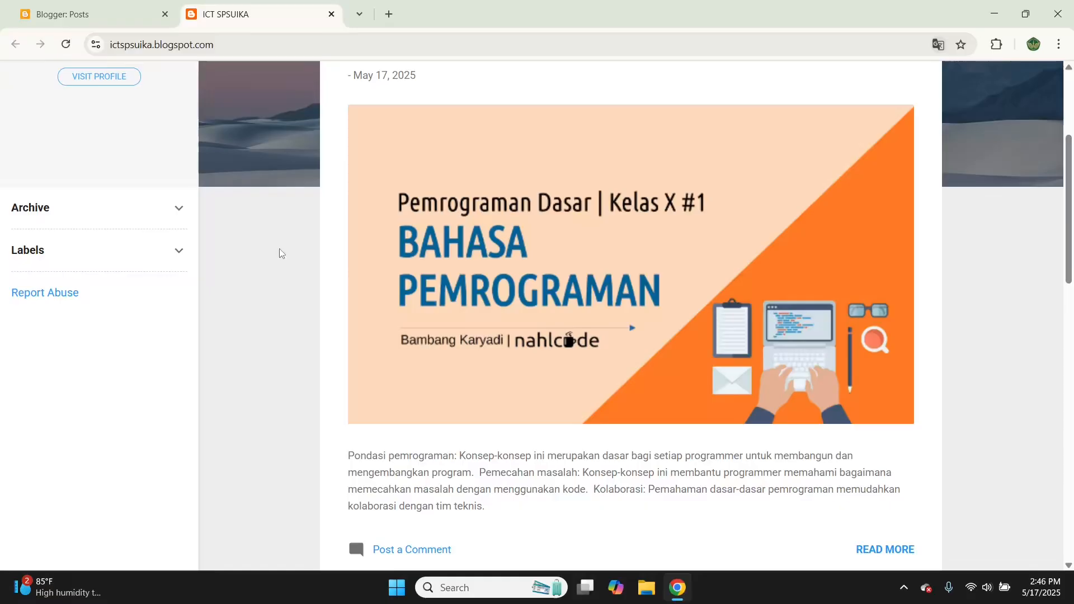
scroll(280, 251, down, 6)
scroll(543, 326, up, 7)
scroll(328, 284, down, 9)
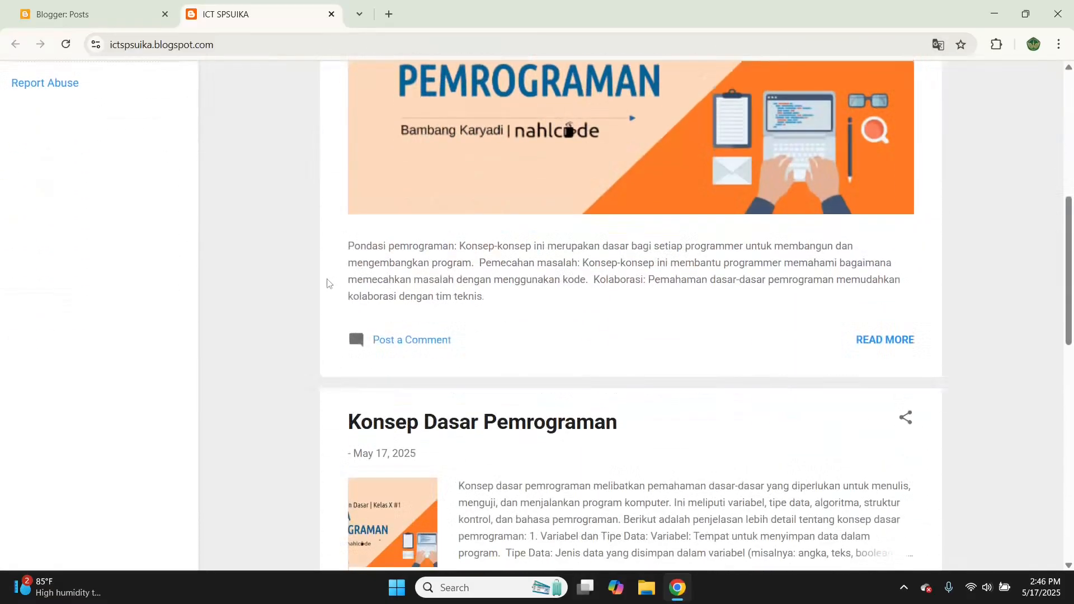
scroll(330, 283, up, 5)
scroll(334, 278, up, 5)
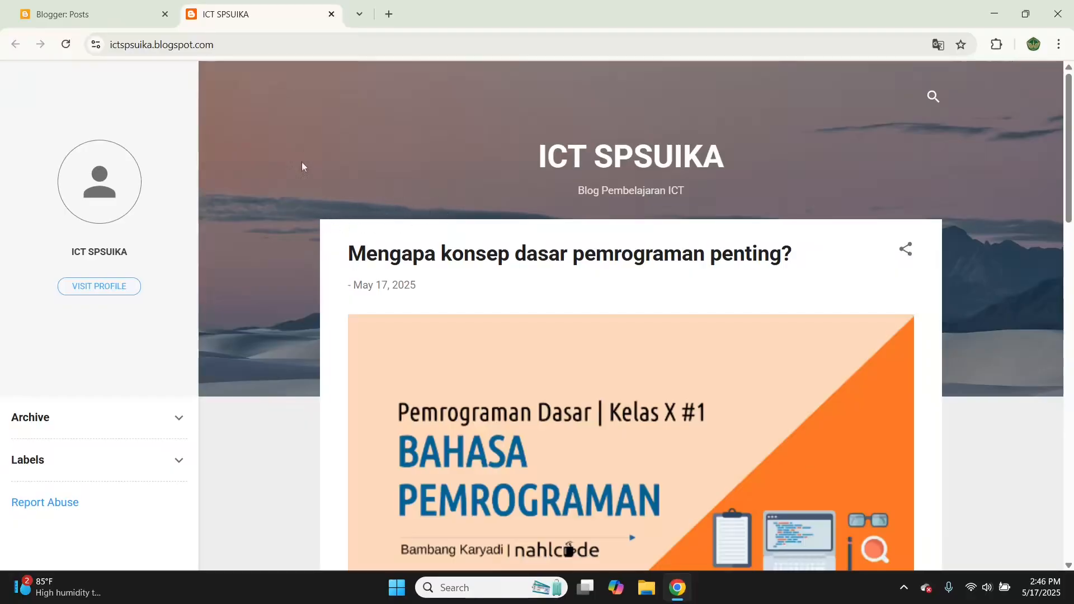
Return to the blog's dashboard and look through the available themes in the theme gallery
click(122, 17)
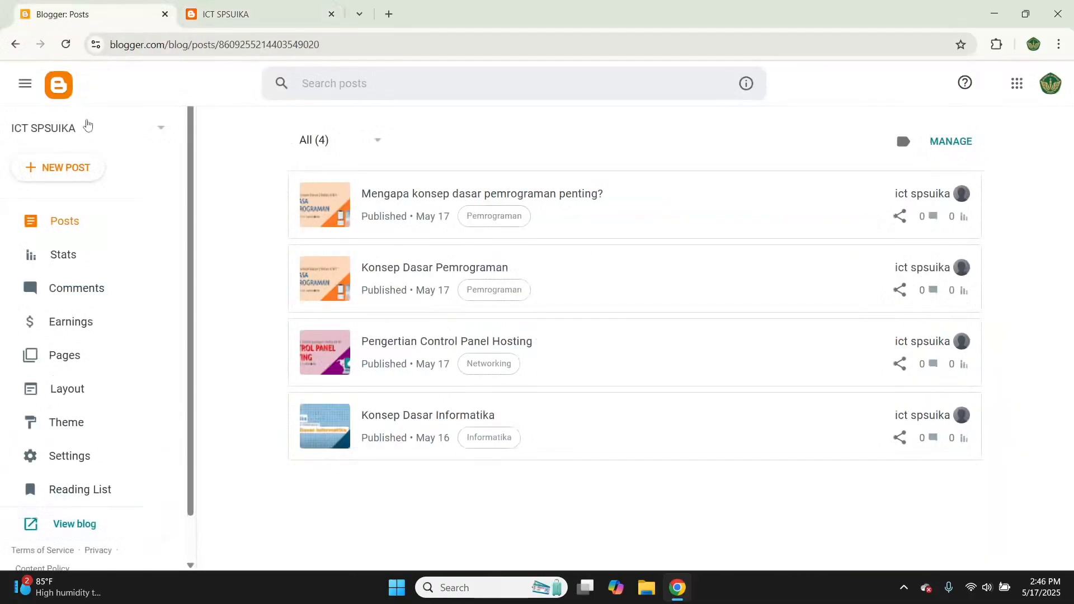
click(76, 424)
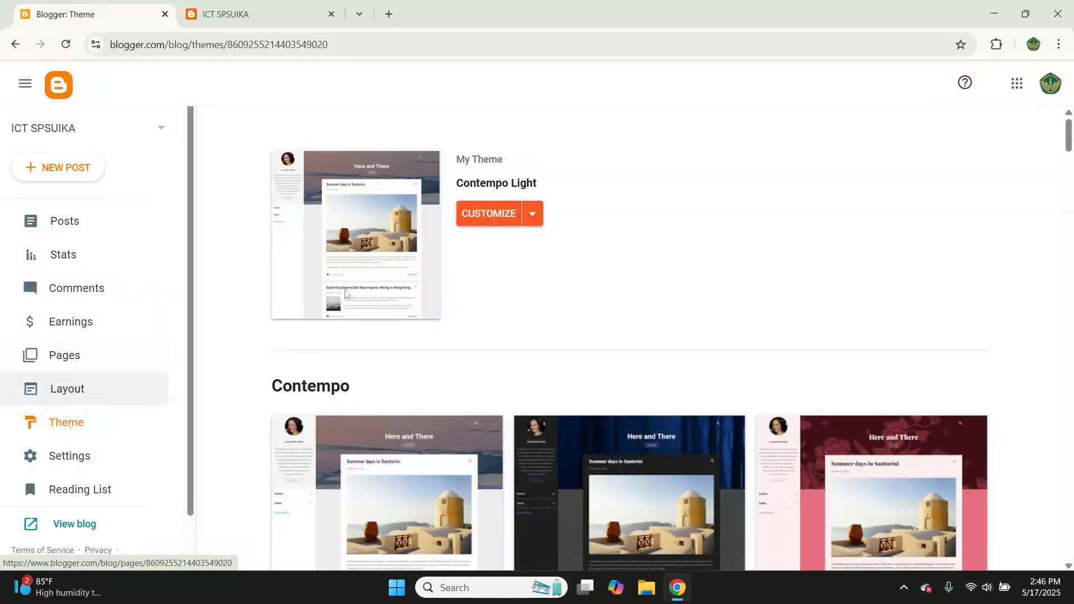
scroll(505, 220, down, 7)
scroll(508, 220, down, 10)
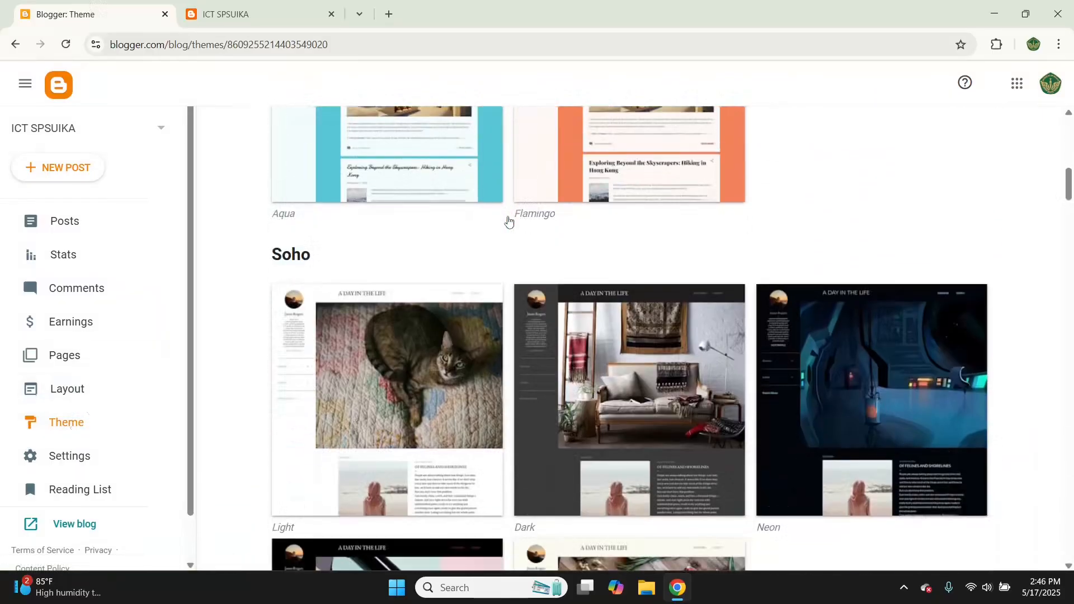
scroll(493, 146, up, 4)
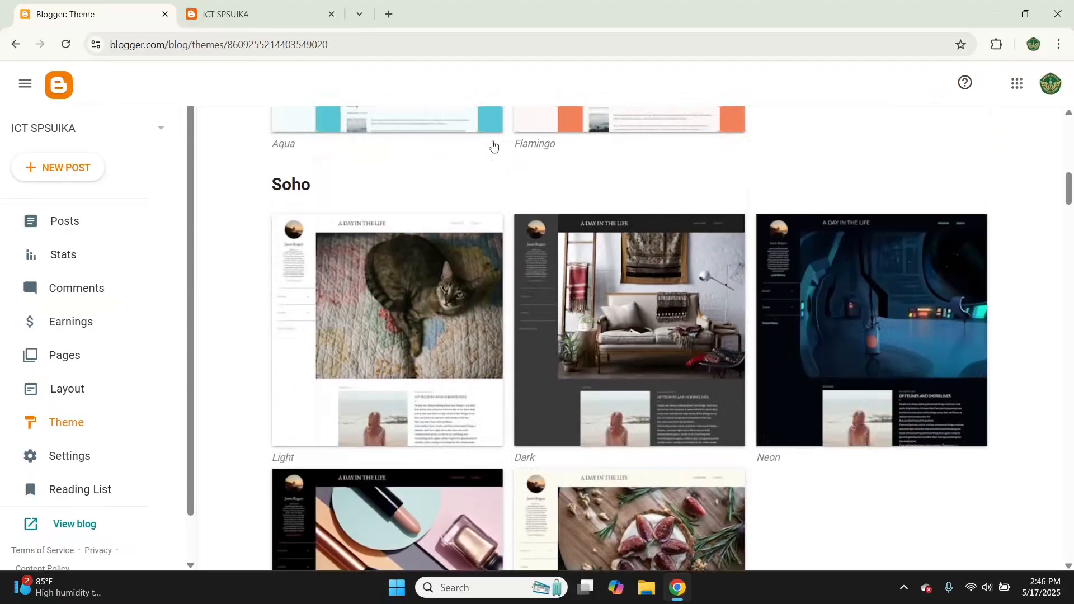
scroll(491, 147, down, 17)
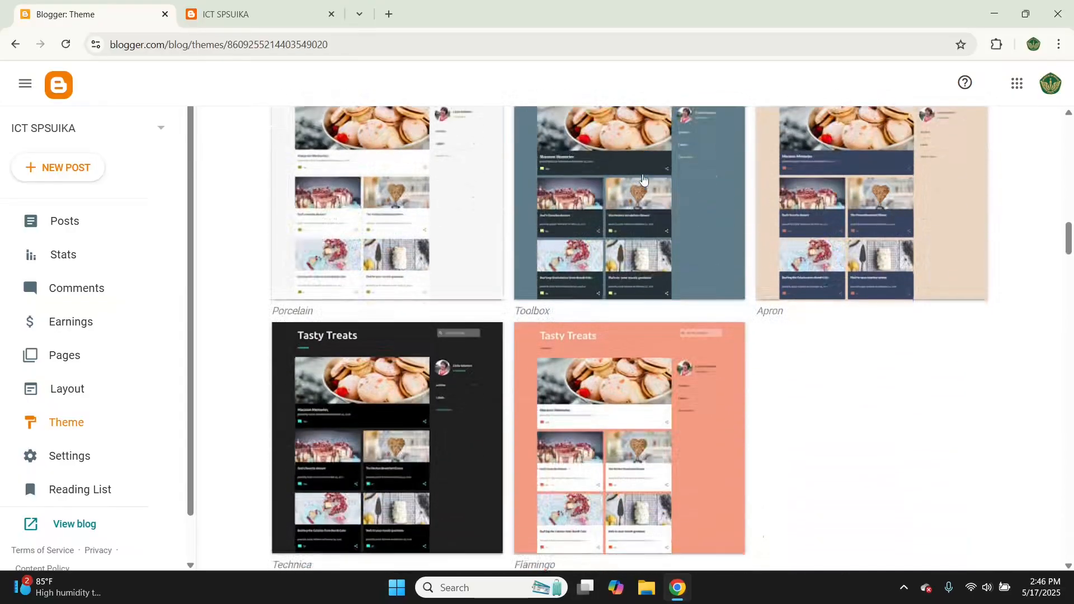
scroll(643, 179, down, 8)
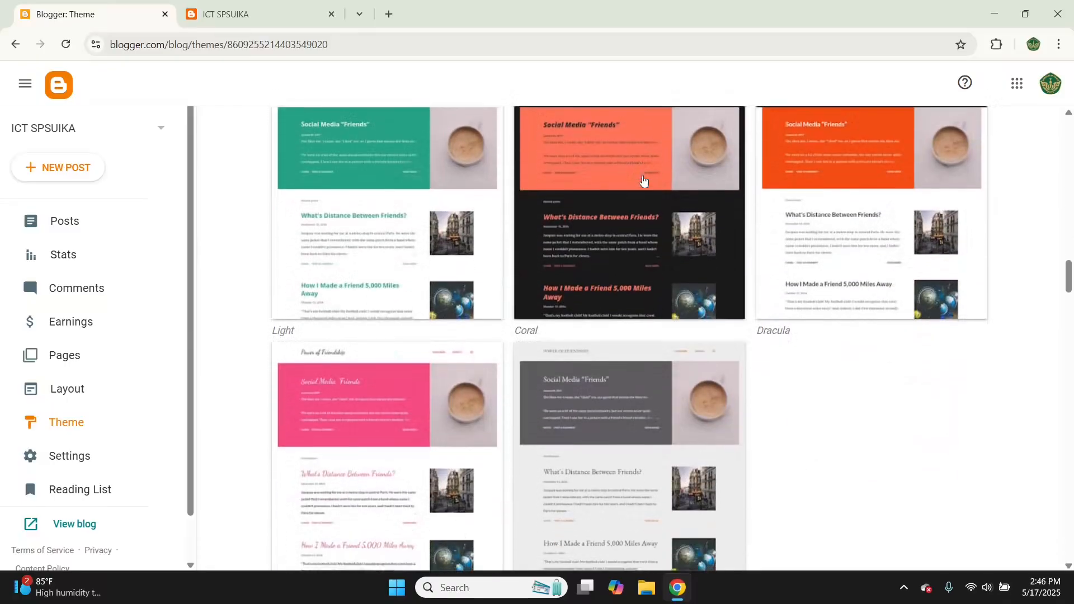
scroll(644, 180, down, 14)
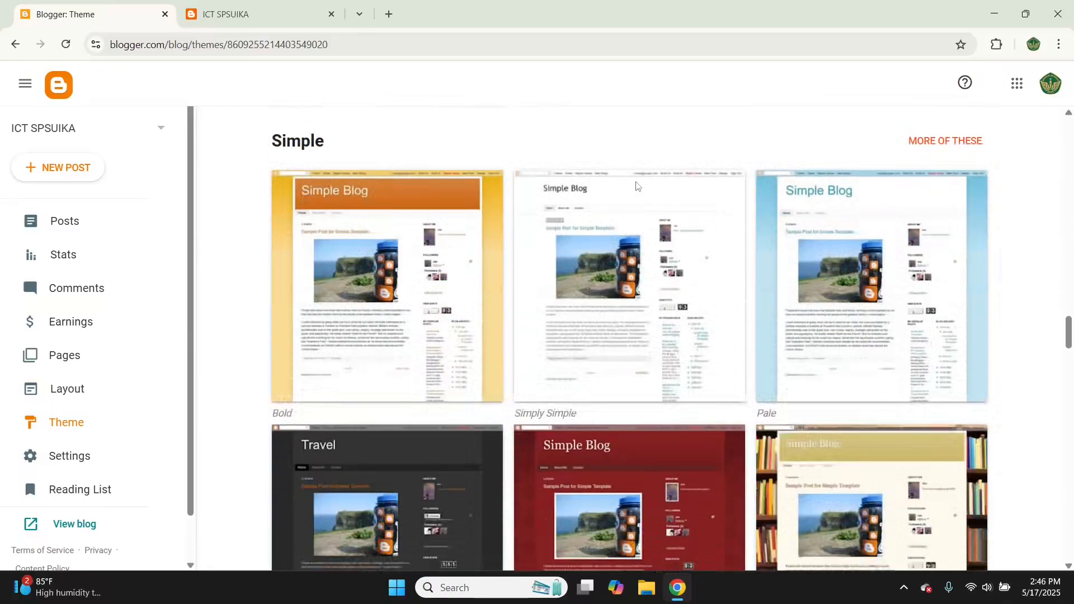
scroll(636, 185, down, 17)
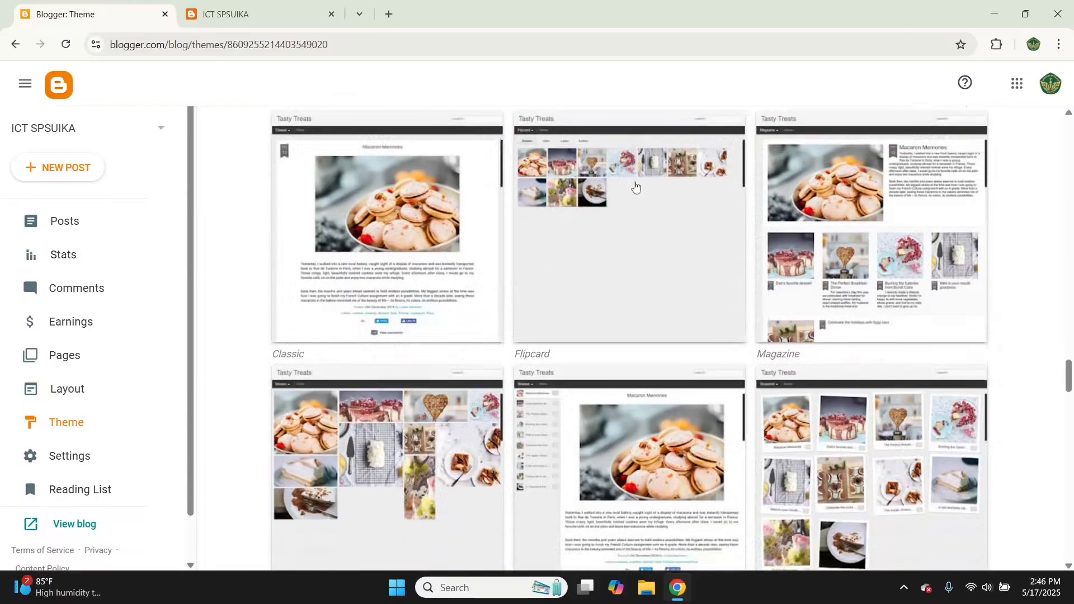
scroll(636, 185, down, 9)
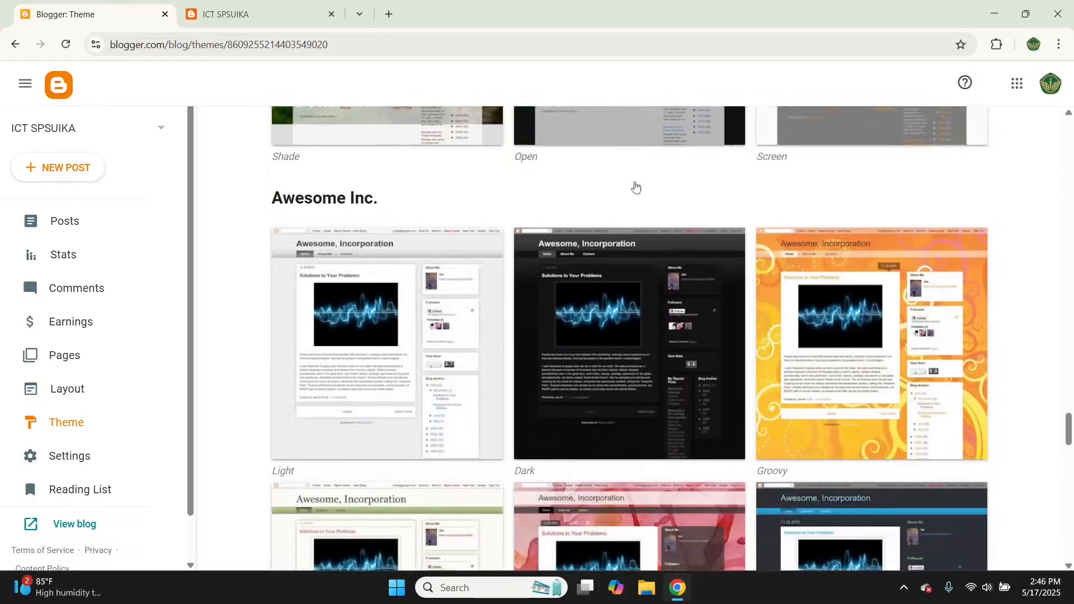
scroll(637, 185, down, 10)
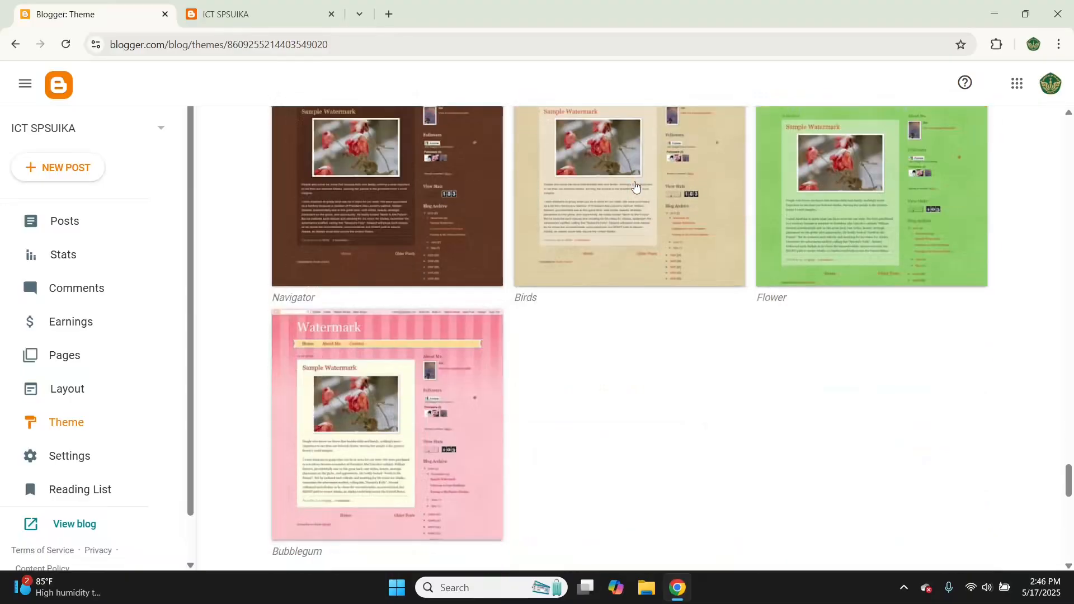
scroll(636, 185, up, 5)
scroll(636, 185, up, 20)
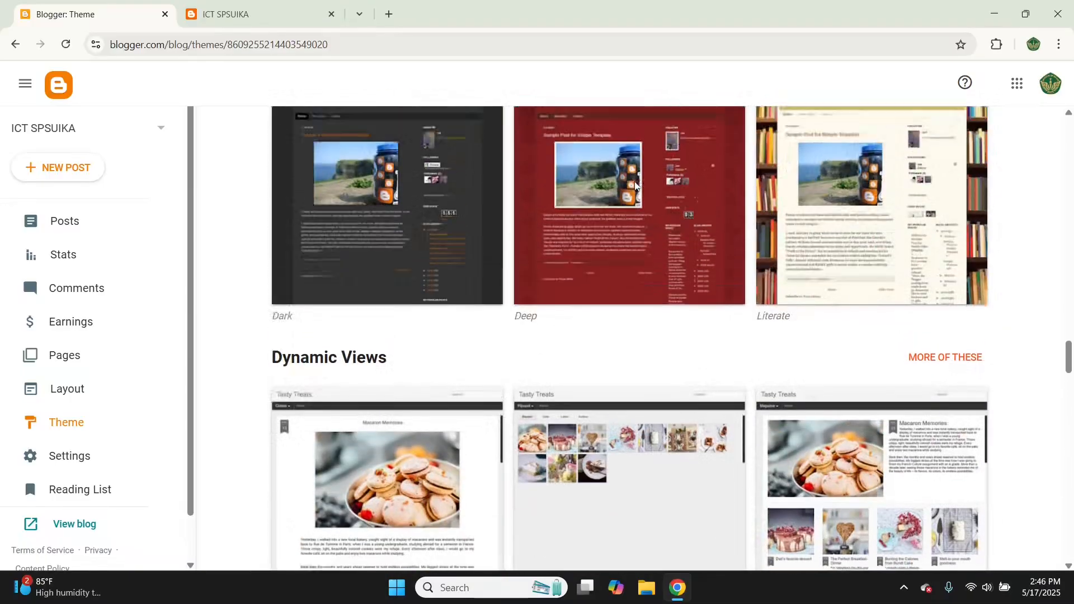
scroll(636, 185, up, 20)
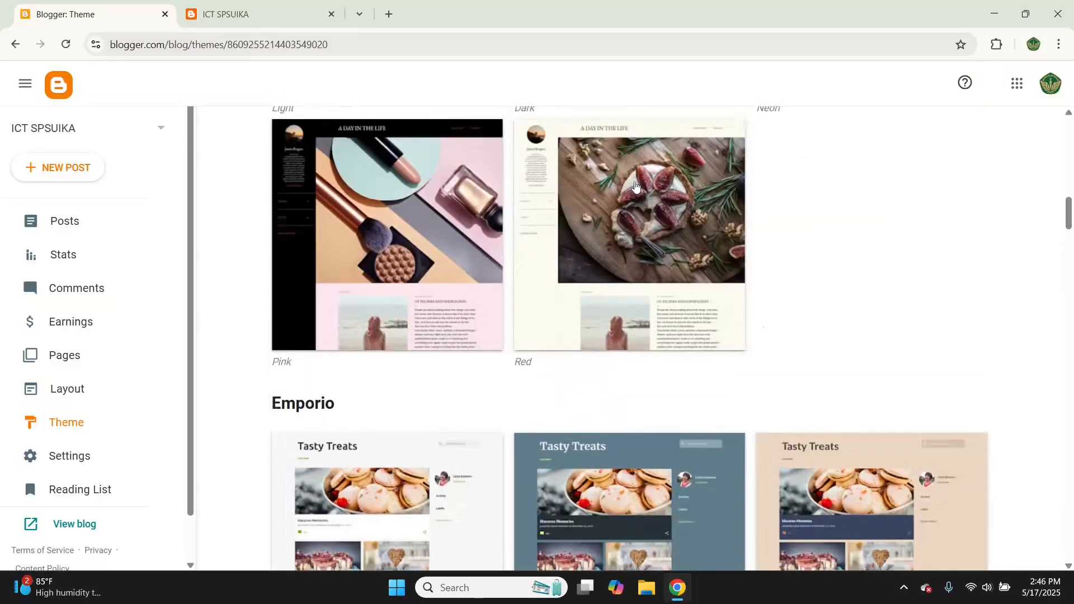
scroll(637, 185, up, 10)
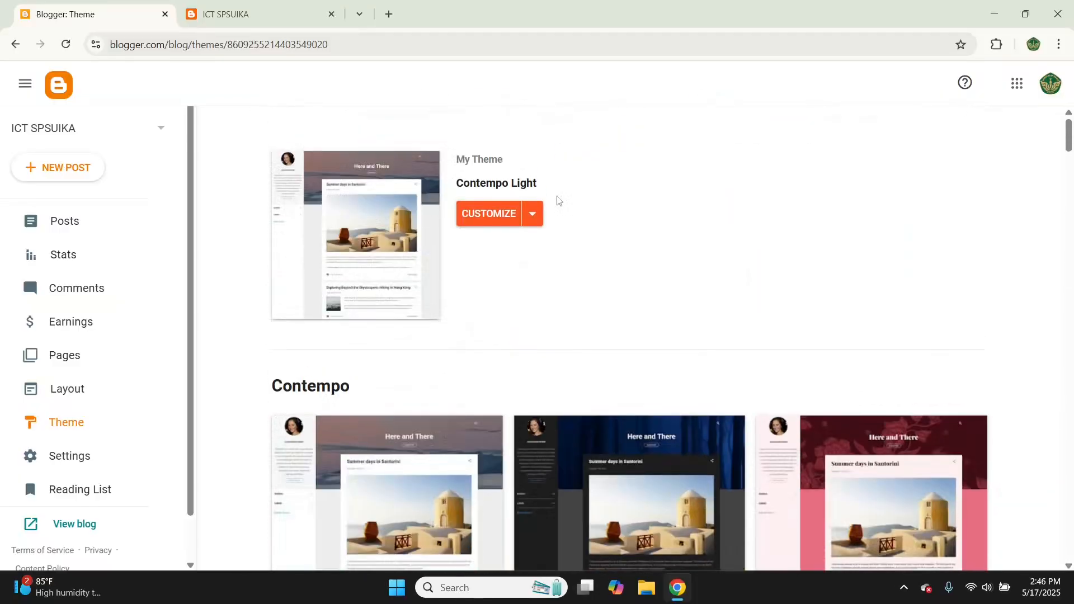
Apply the Emporio Porcelain theme to the blog
scroll(558, 200, down, 10)
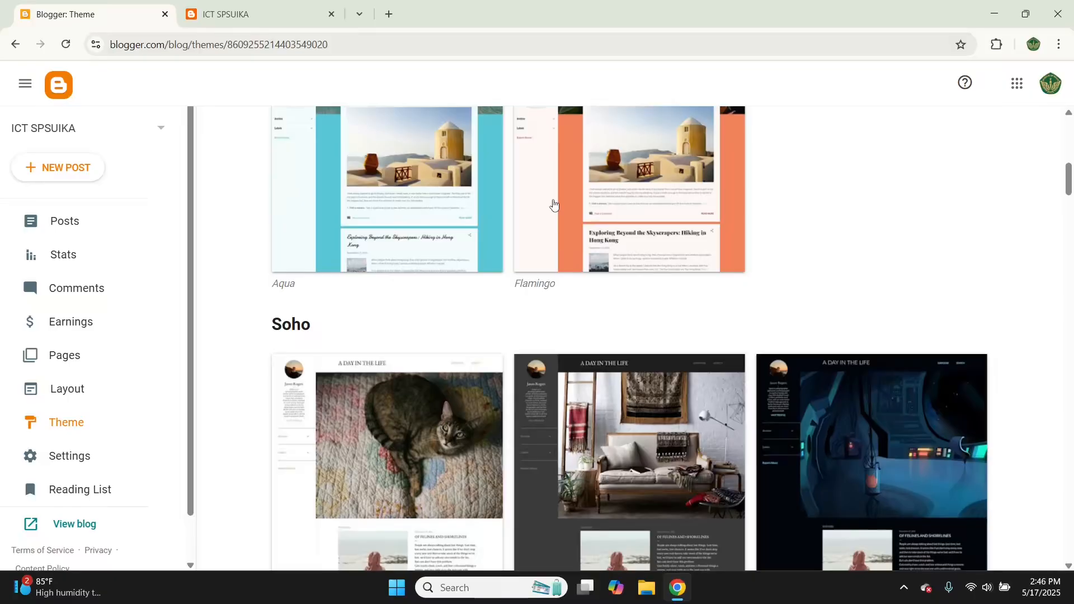
scroll(553, 204, down, 10)
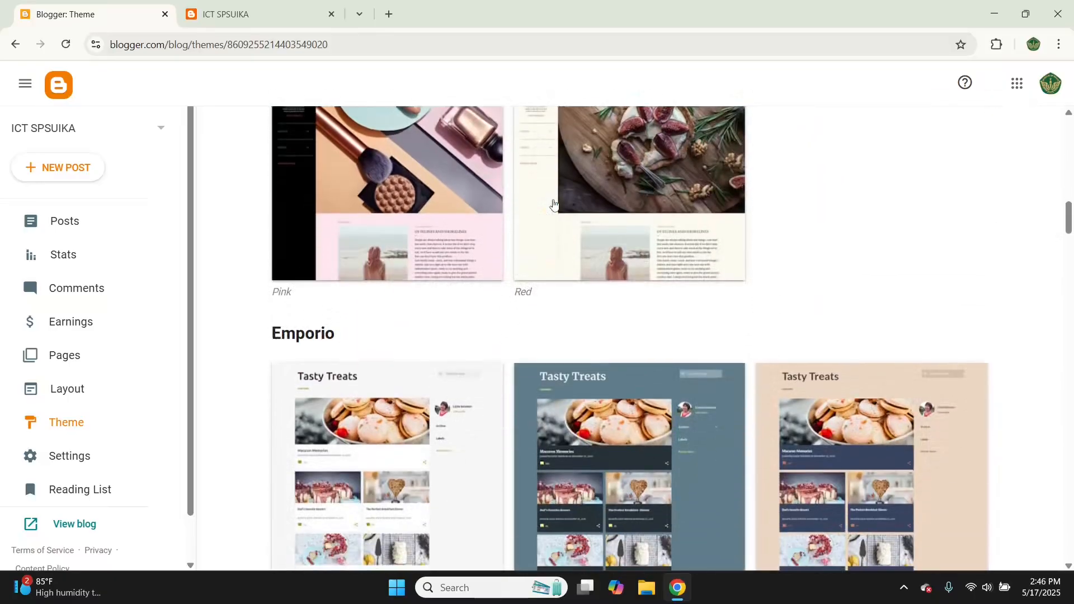
scroll(554, 205, down, 2)
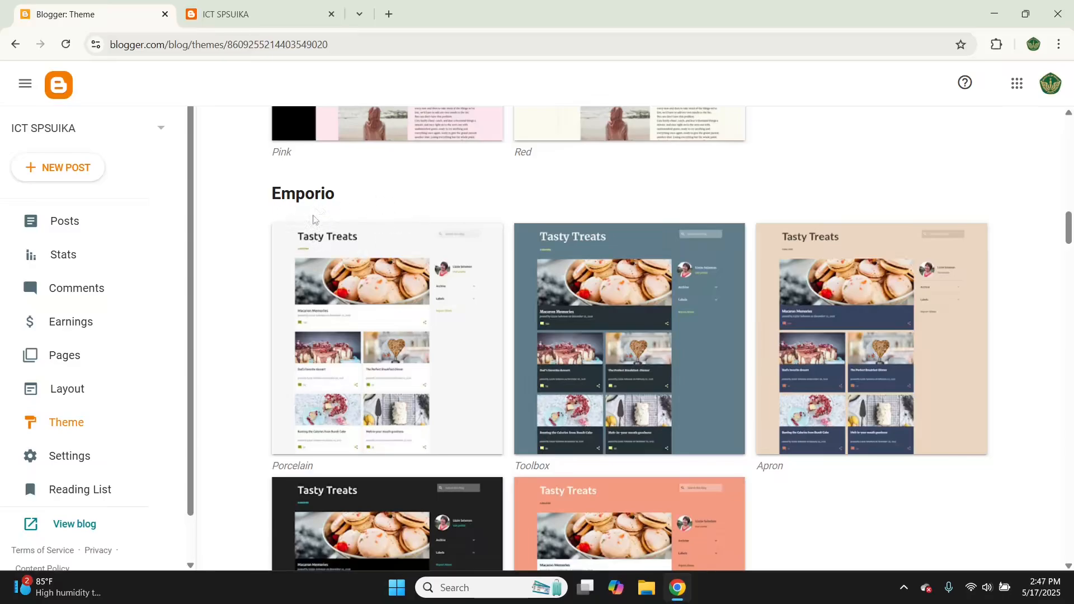
click(368, 295)
scroll(463, 252, down, 3)
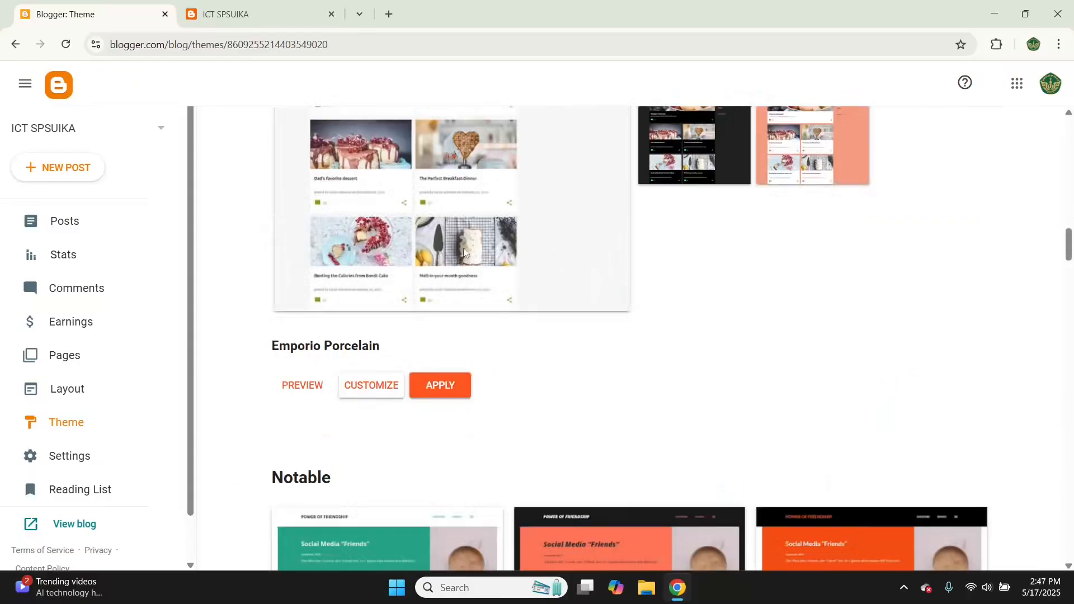
click(446, 392)
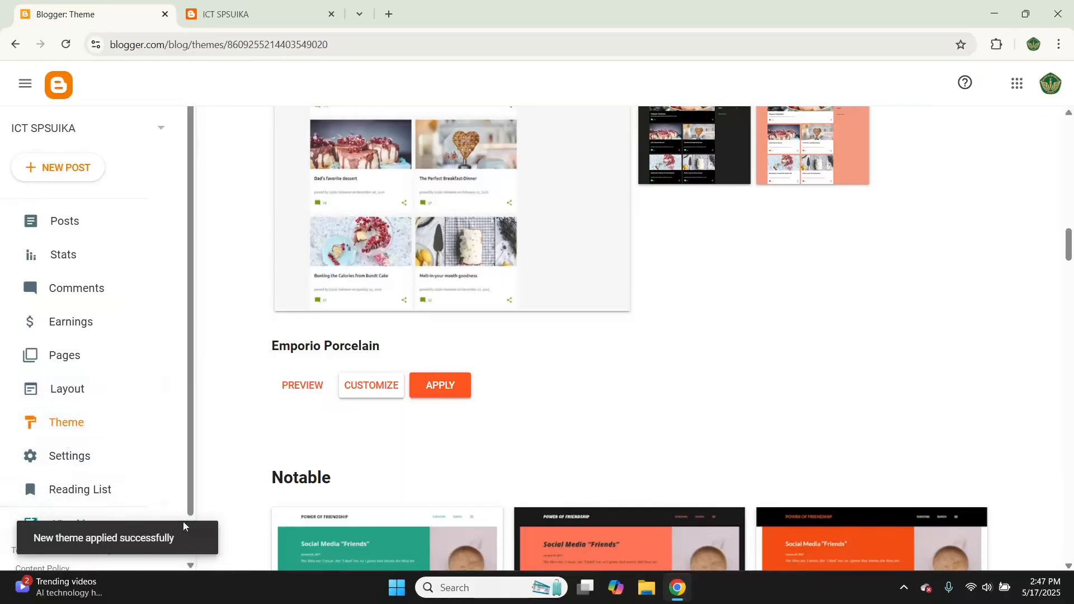
Reload the published blog, dismiss the translation offer and examine how the posts are laid out in the applied theme
click(253, 18)
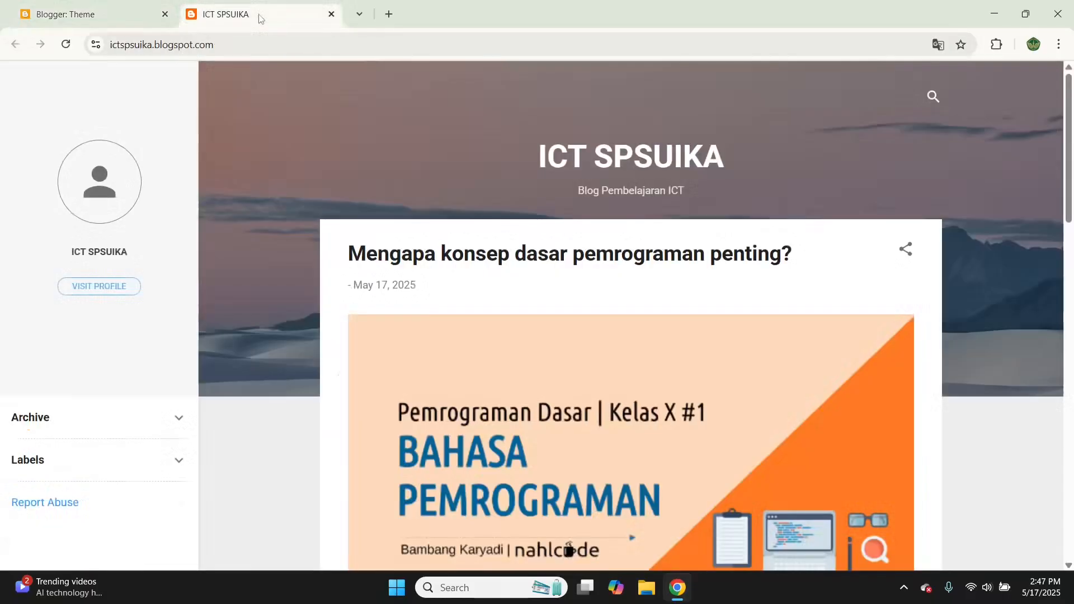
click(65, 44)
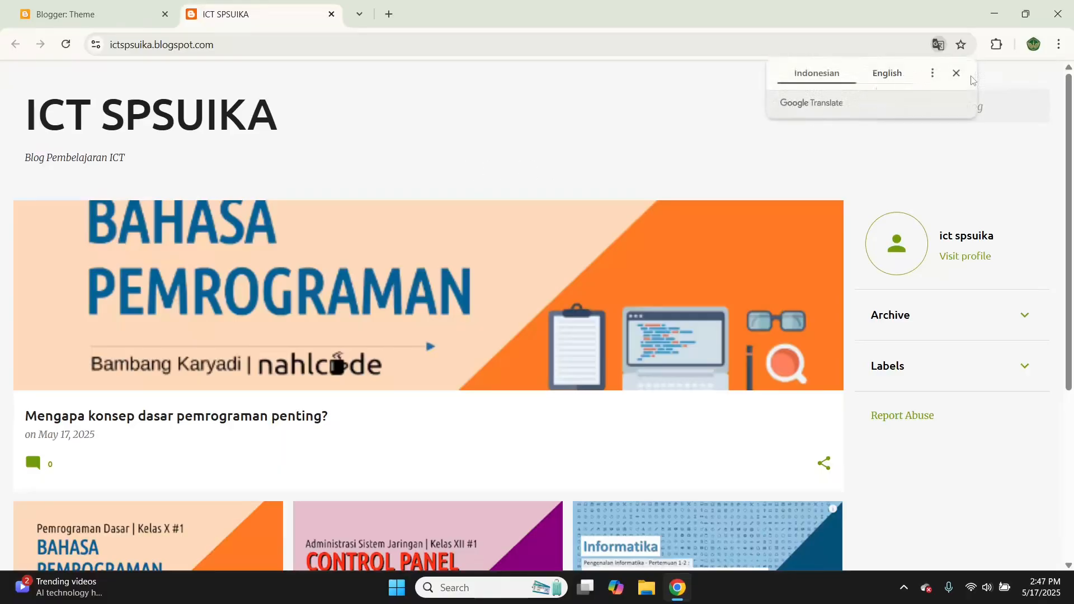
click(957, 73)
scroll(601, 253, down, 5)
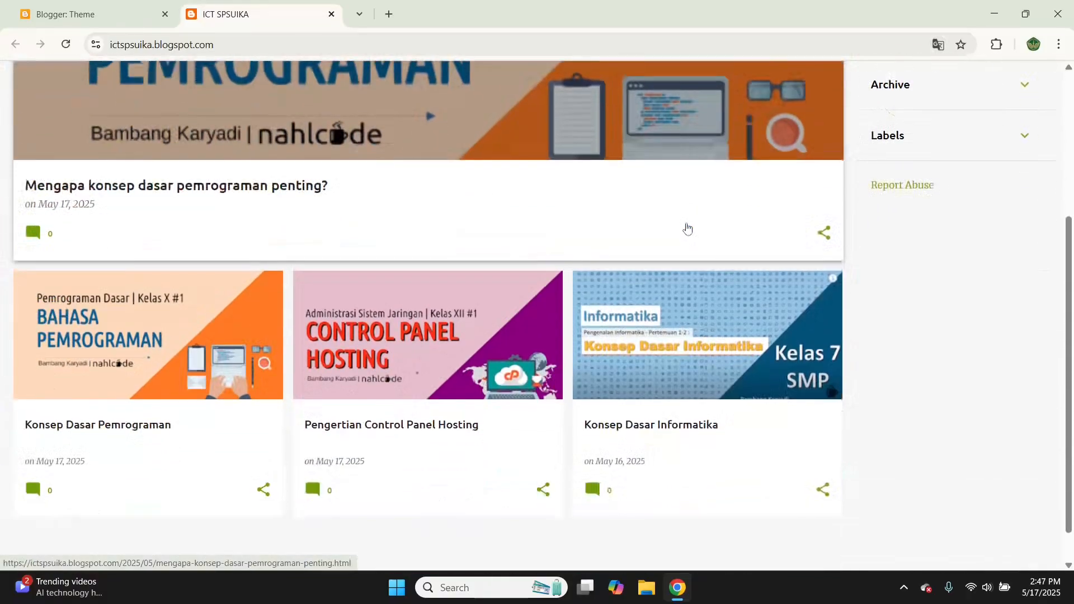
scroll(495, 217, up, 5)
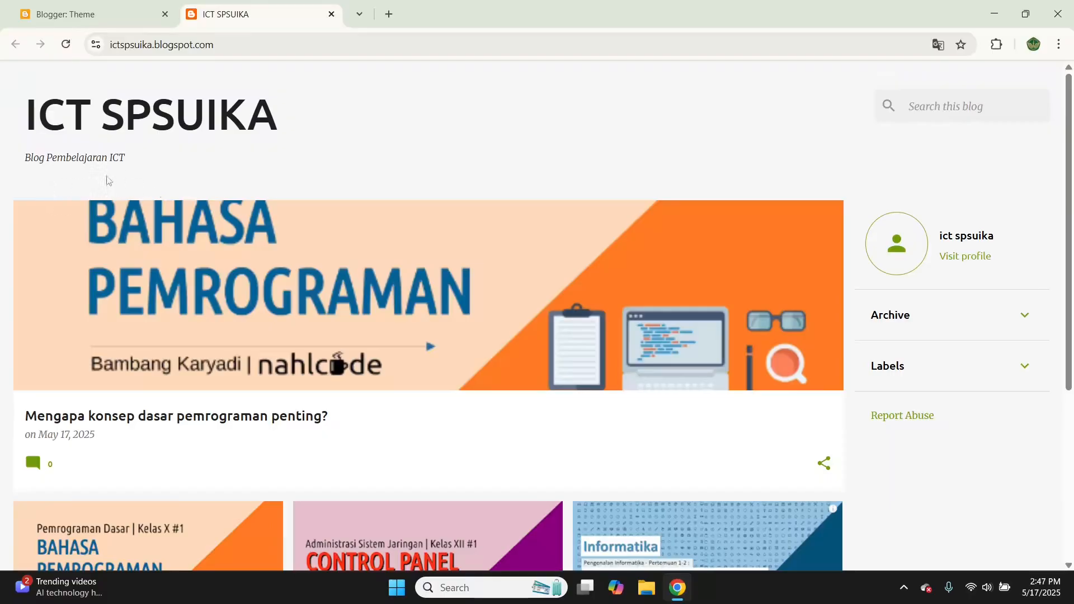
Create a new page in the blog's dashboard and title it "Profil"
click(130, 13)
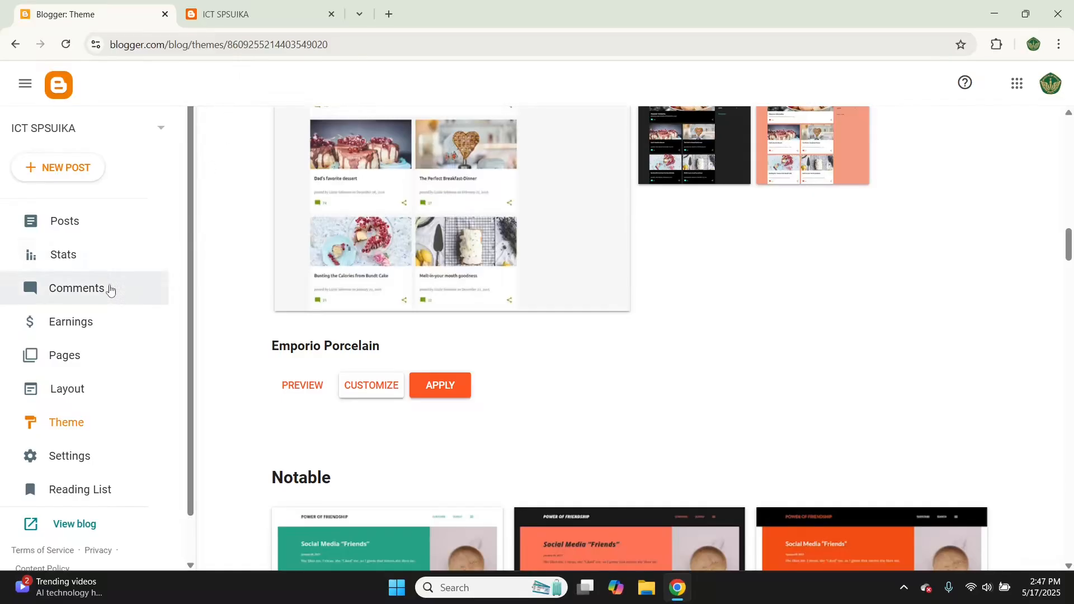
click(61, 358)
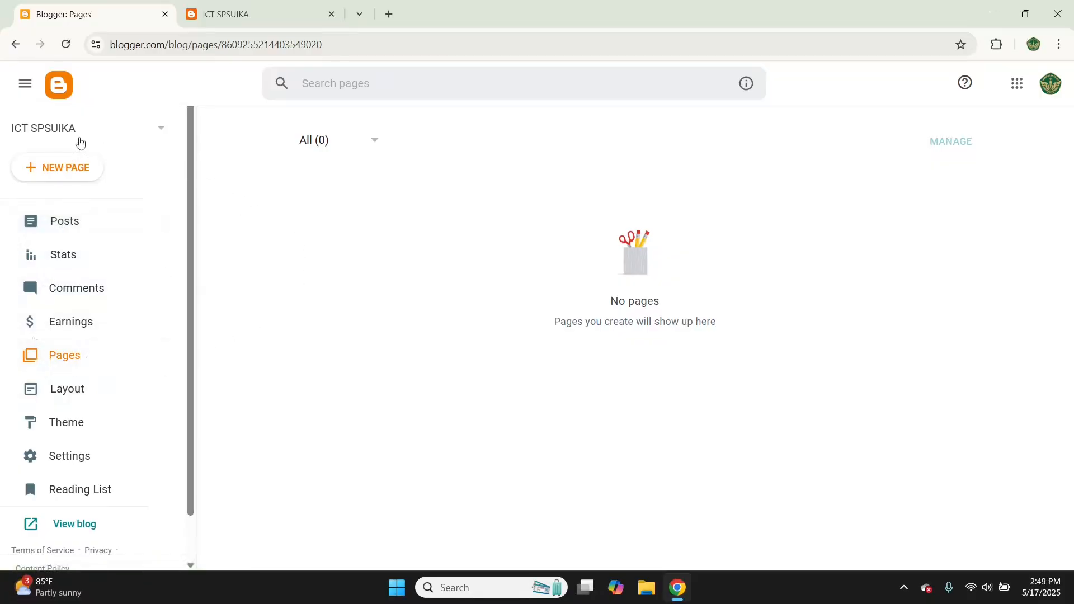
click(59, 169)
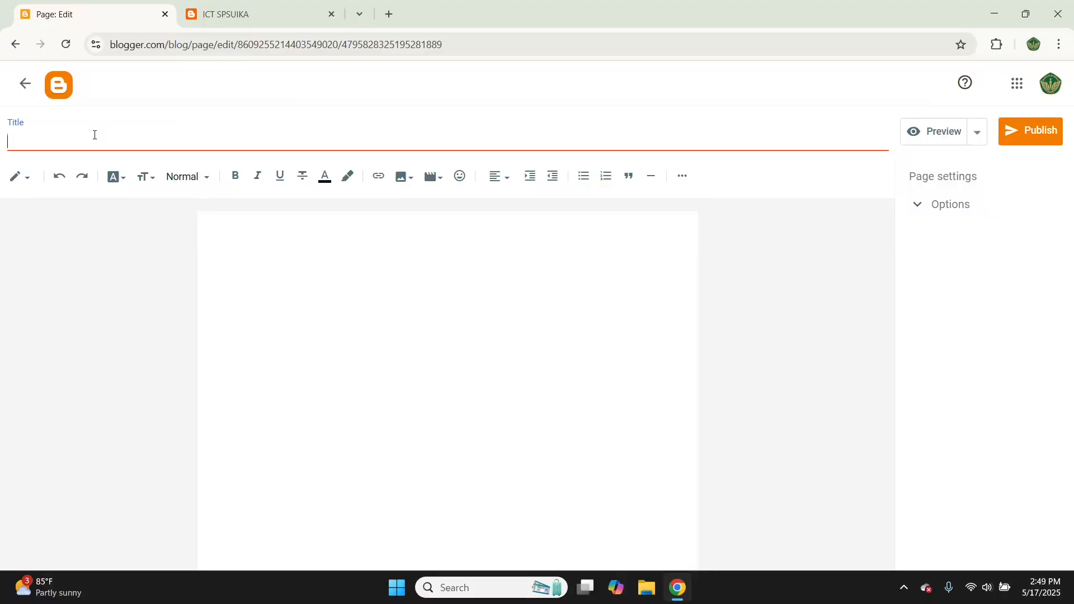
text(Profil)
click(236, 234)
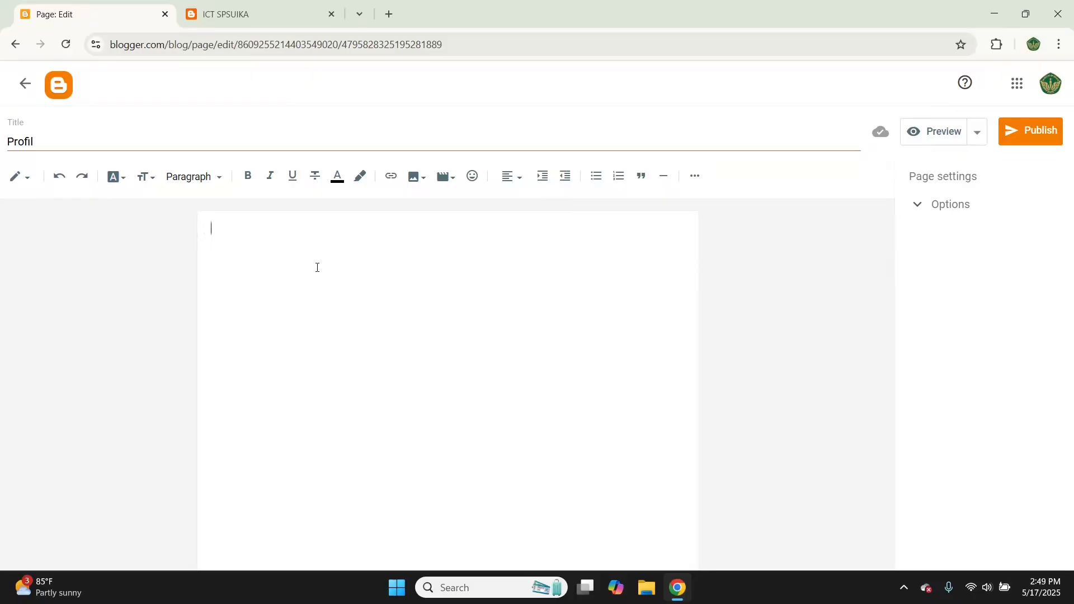
Write "Ini disi dengan penjelasan web blog" as the Profil page's body text
text(Ini disi)
text(dengan )
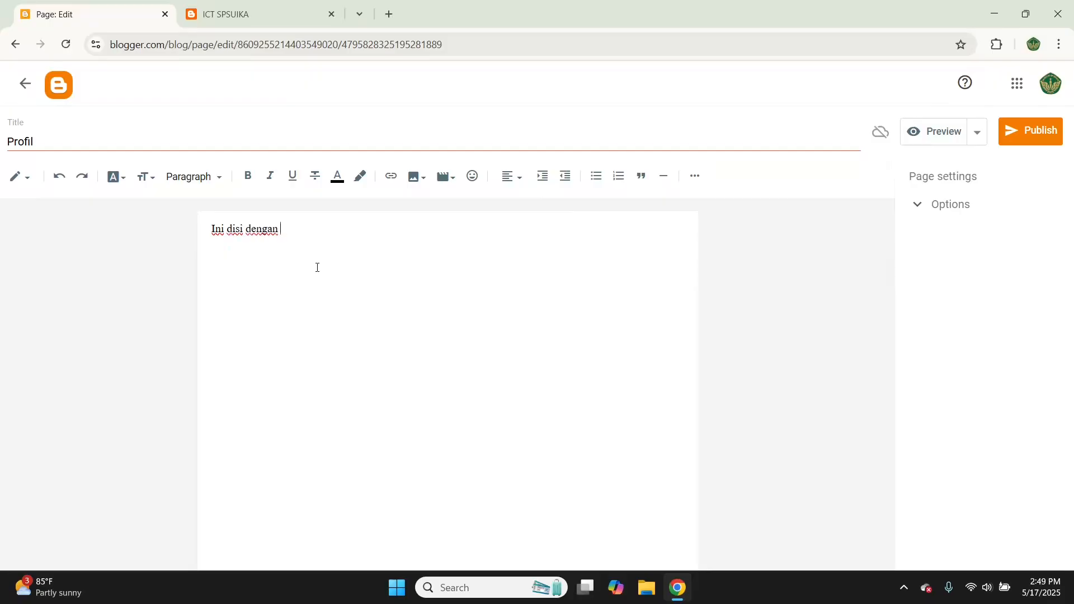
text(penjelasan web blog)
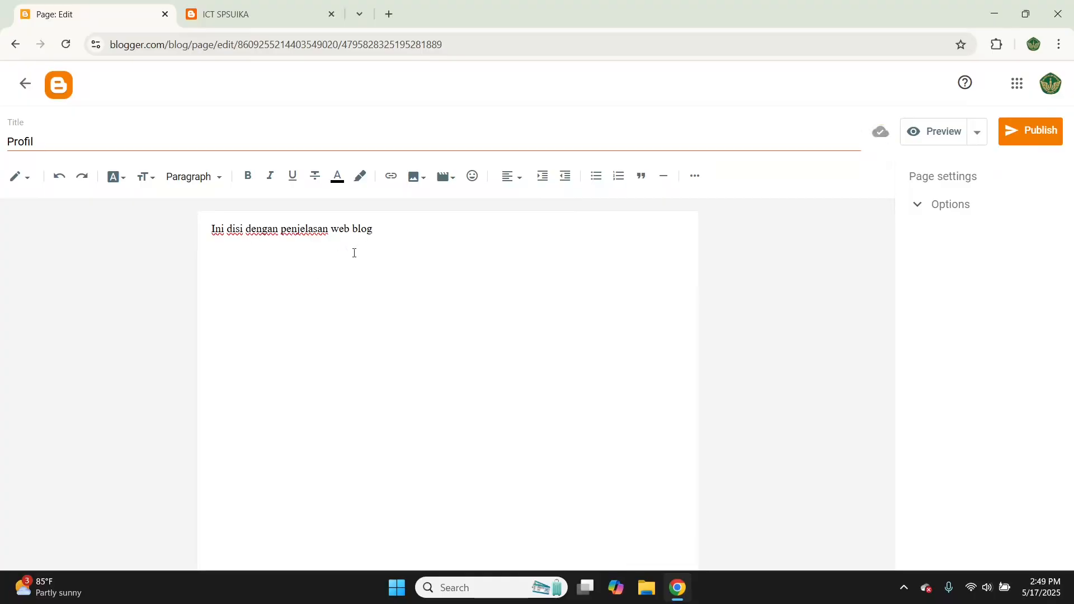
Replace the body text with "Web blog ini dibangun untuk pembelajaran online terkait teknologi dan informasi. Web blog ini dibangun oleh" followed by the author's full name
key(ctrl+a)
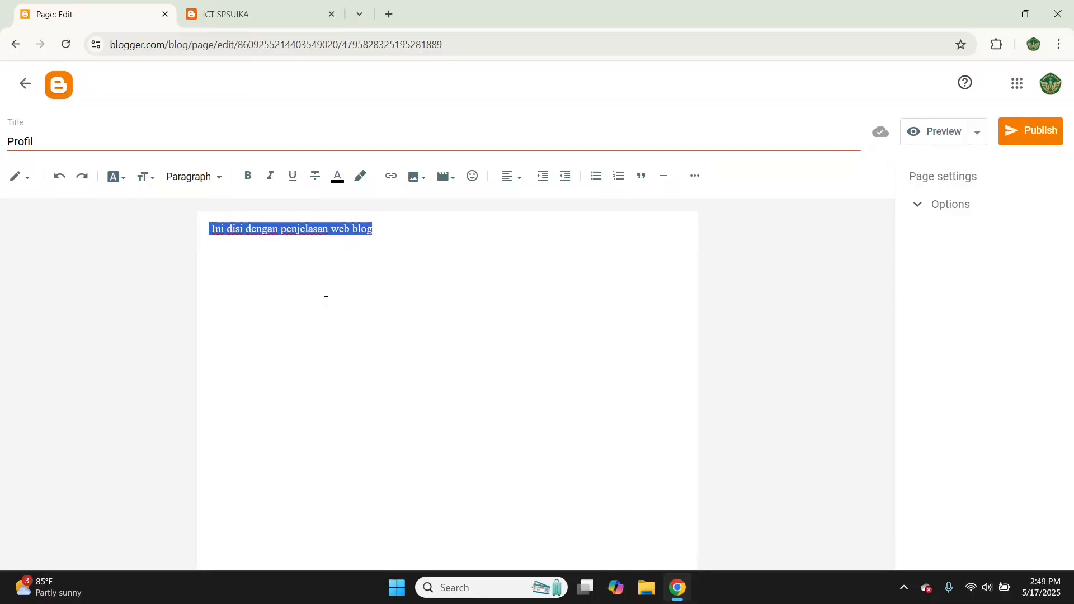
text(Web)
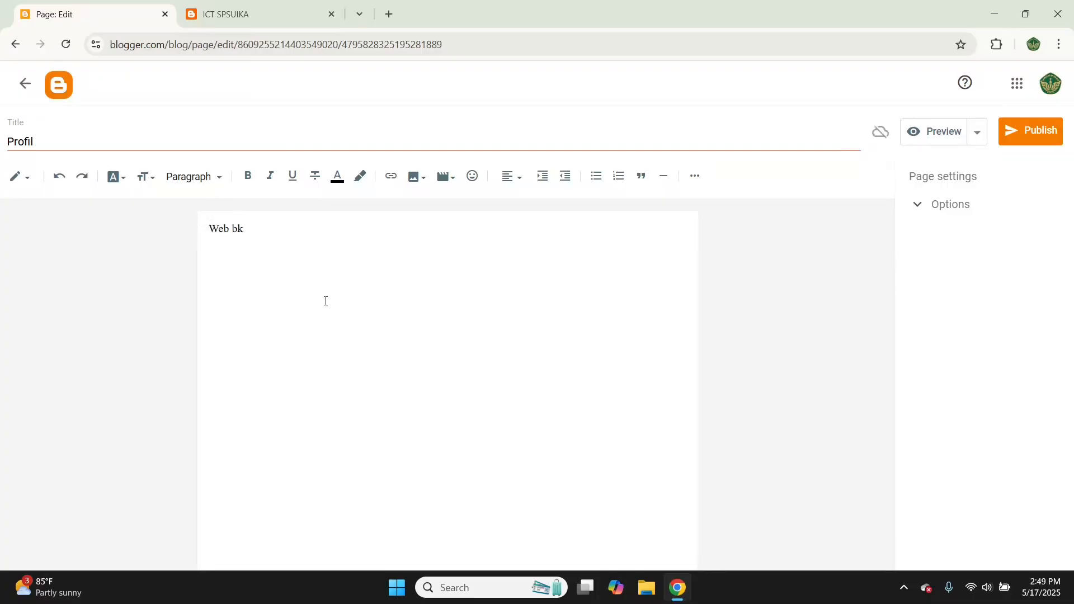
text( blog ini dibangun u)
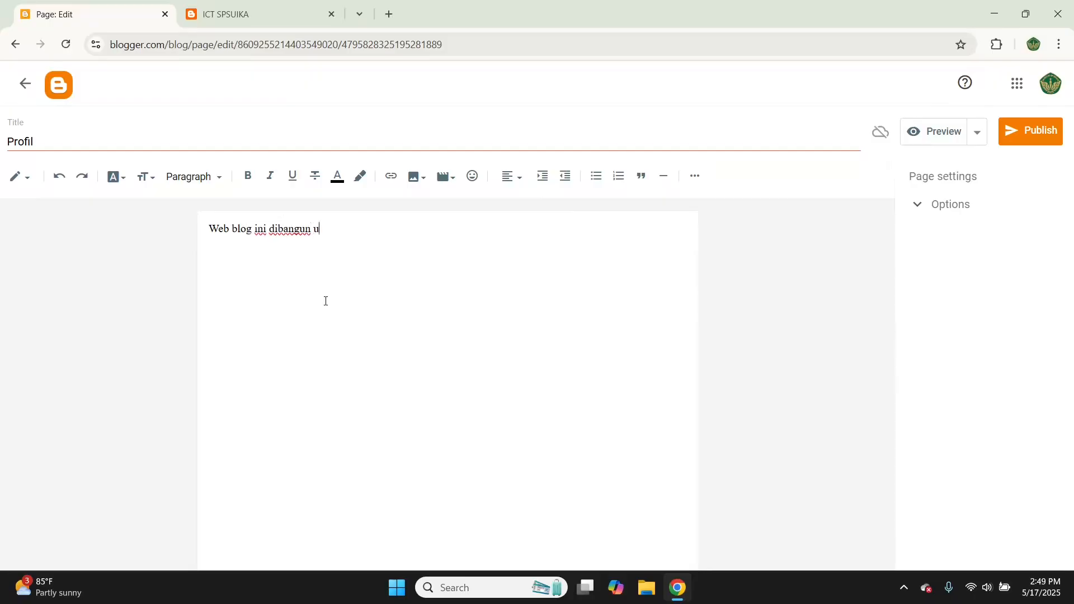
text(ntuk pembelajaran onli)
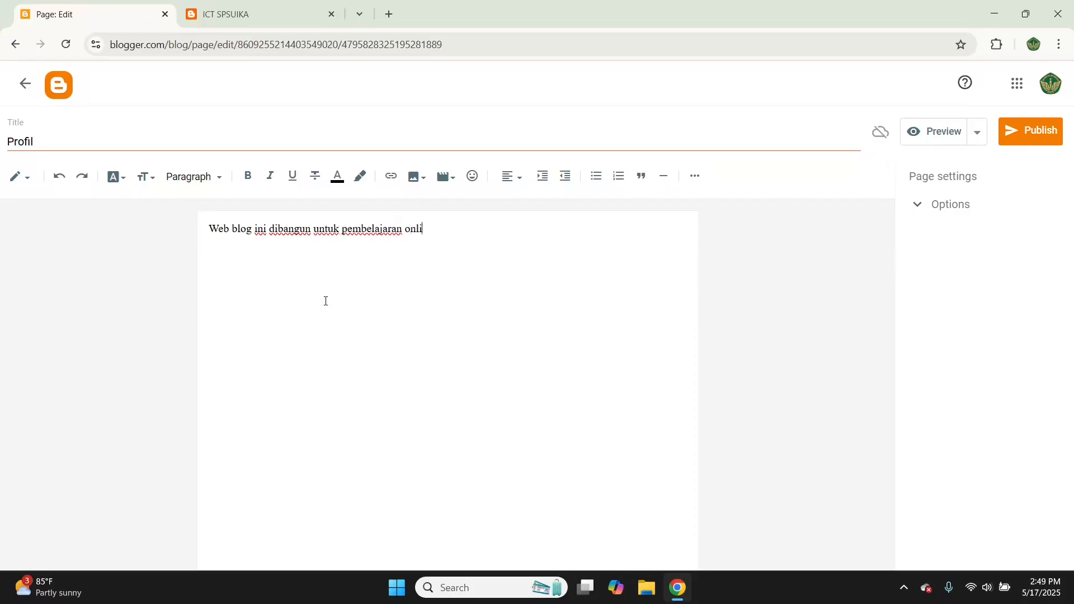
text(ne terkait teknolog)
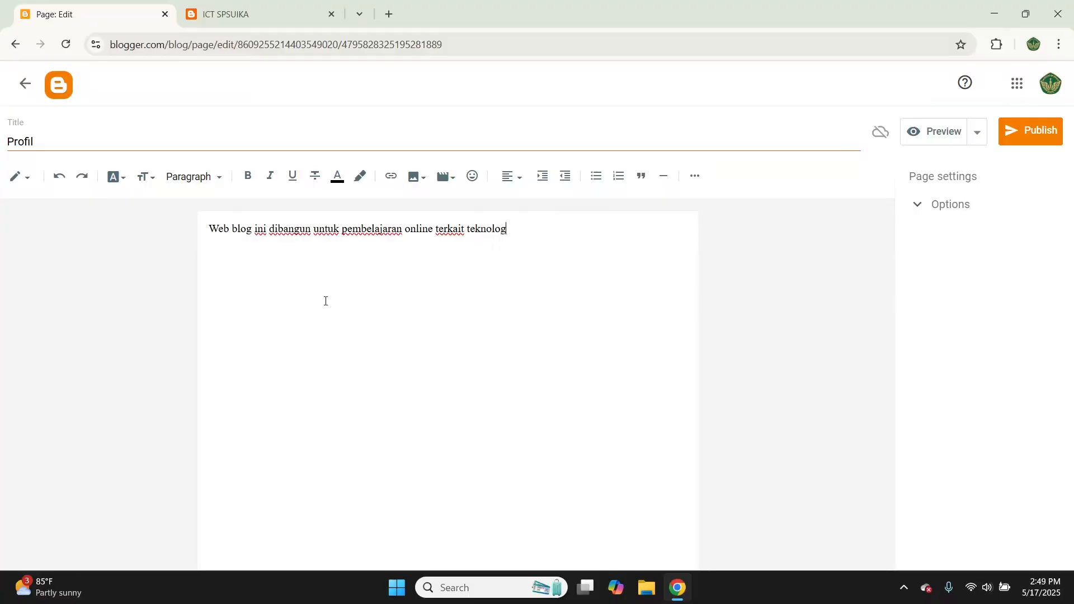
text(i dan informasi)
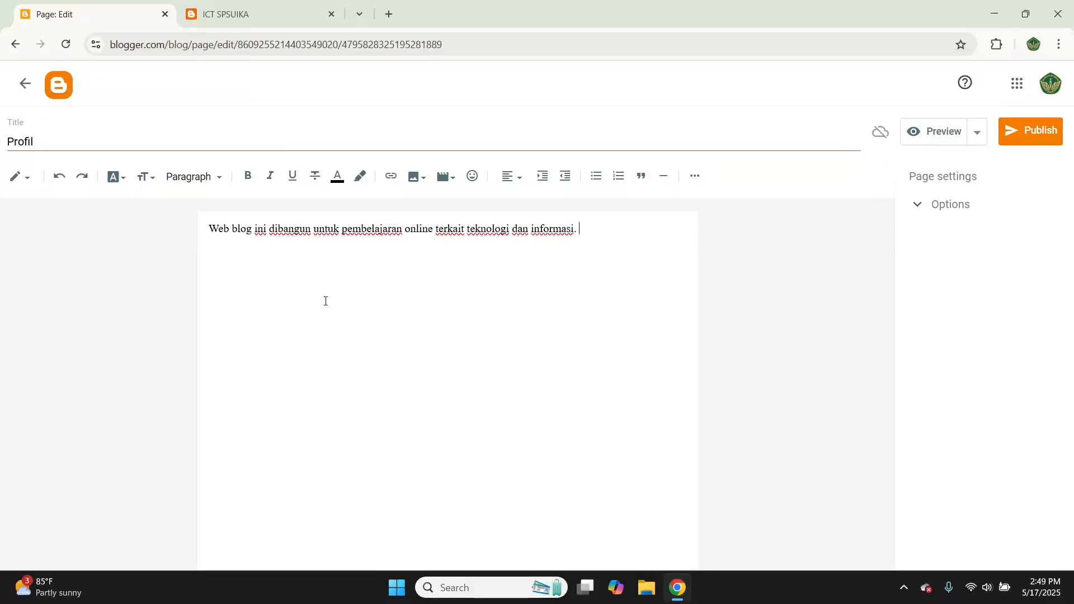
text(. Web blo)
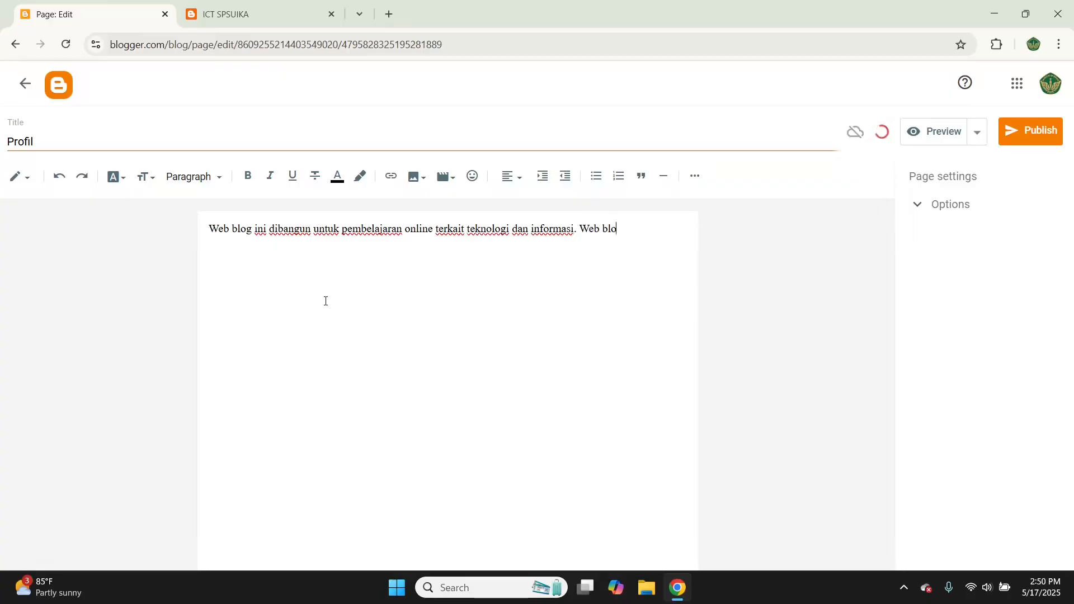
text(g ini dibangun oleh Bam)
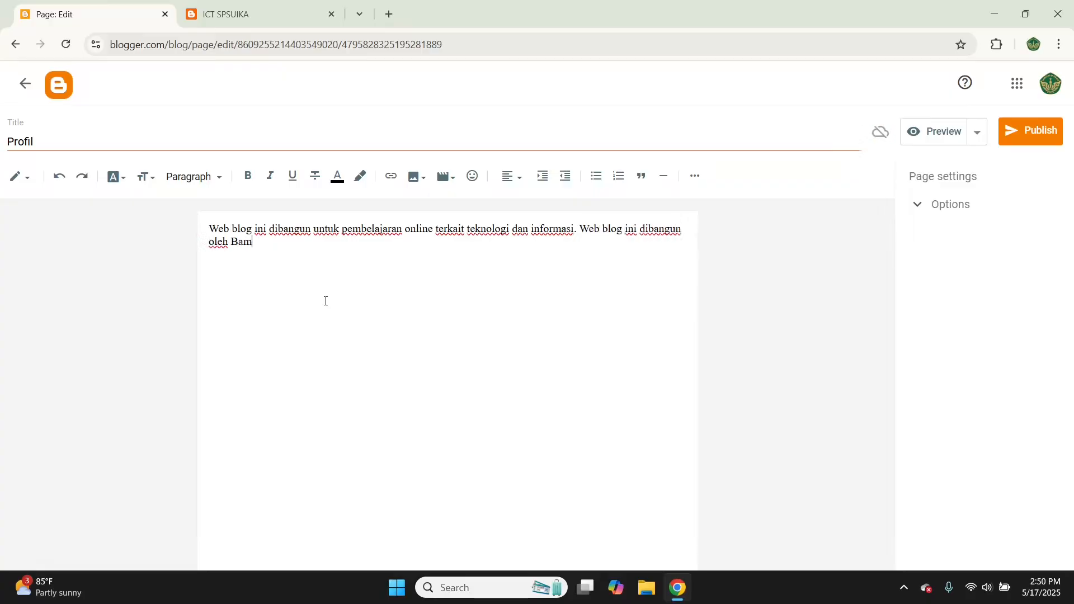
text(bang Karyadi.)
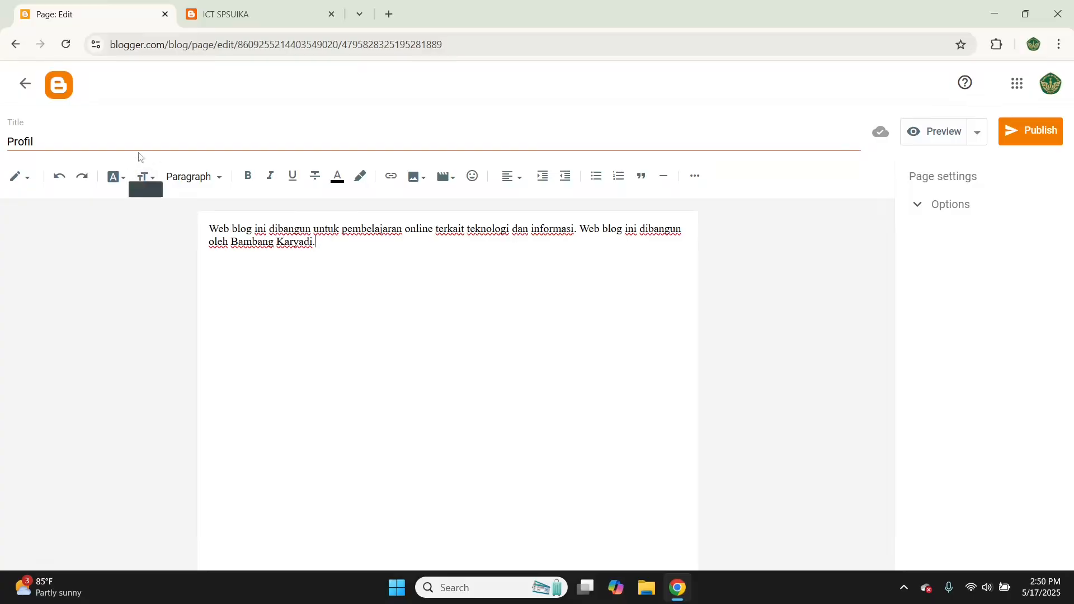
Publish the Profil page and view it on the live blog
click(1040, 133)
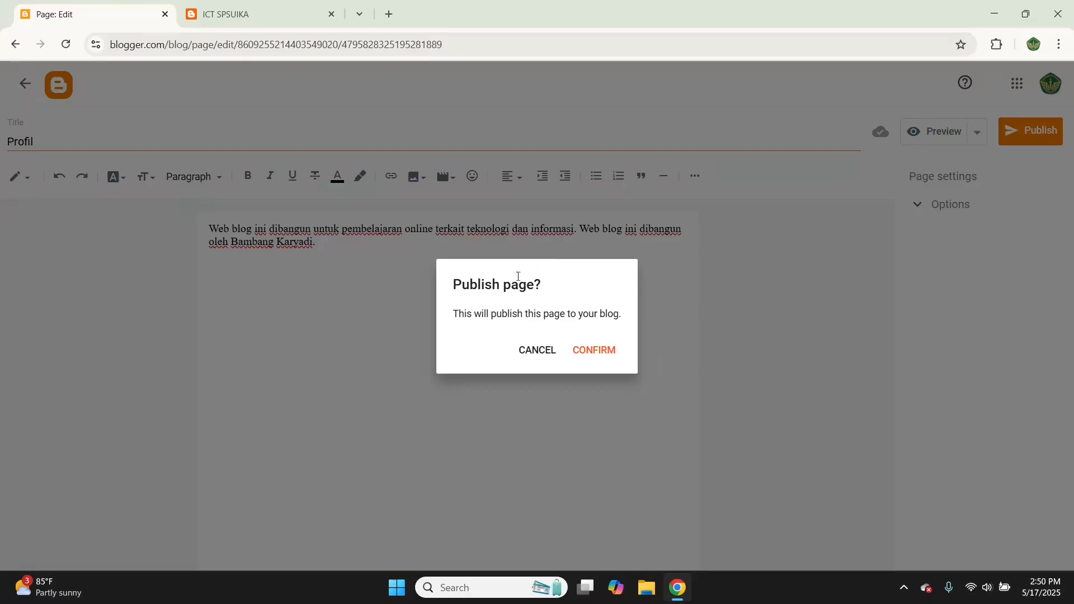
click(600, 350)
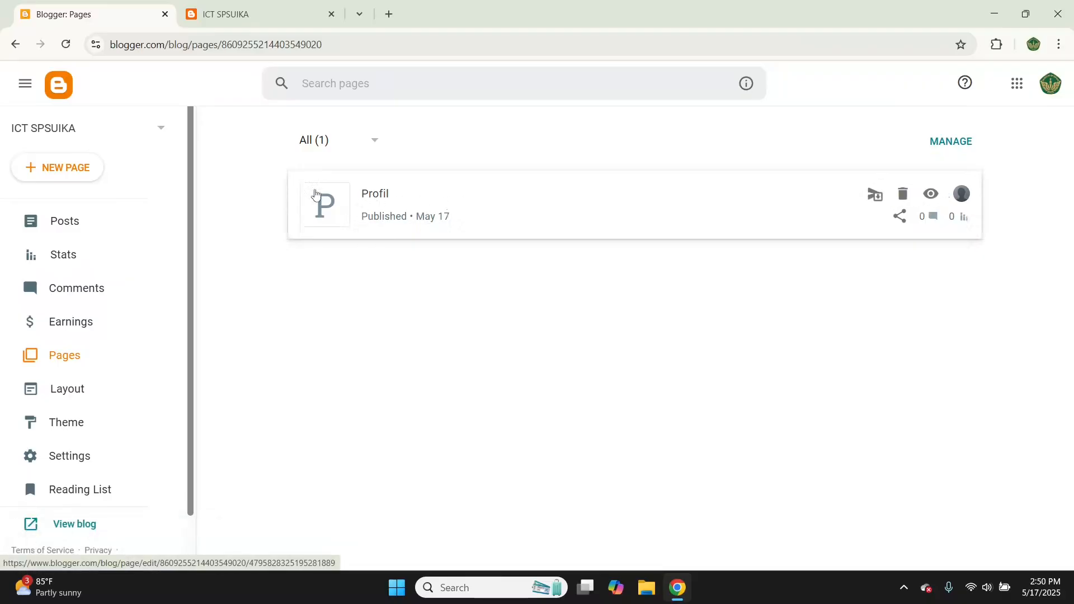
click(930, 195)
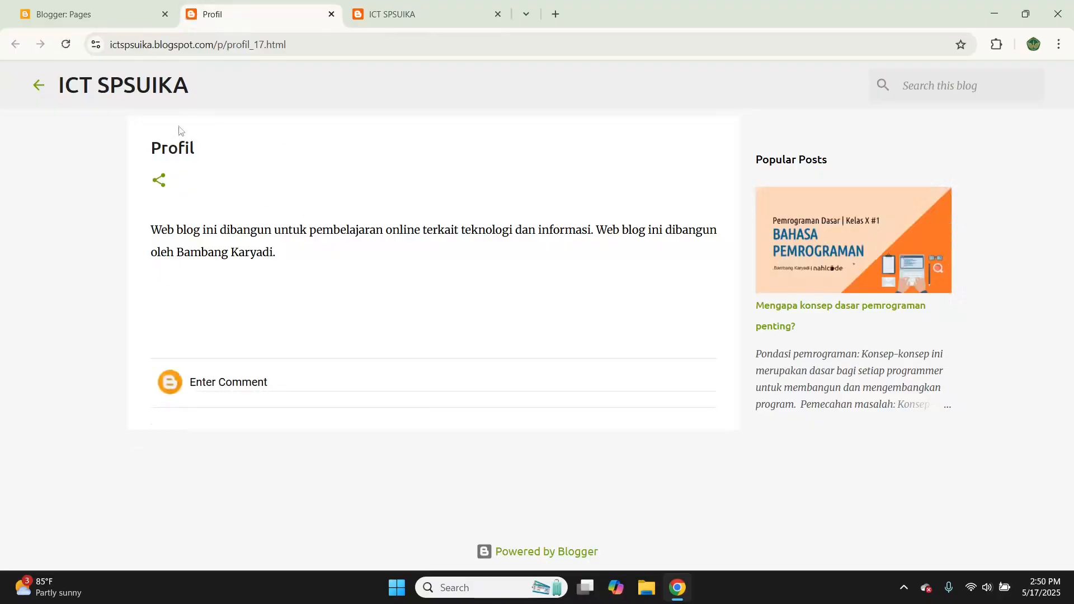
Go to the blog's home page, close the duplicate blog tab and check the area below the header for page links
click(128, 87)
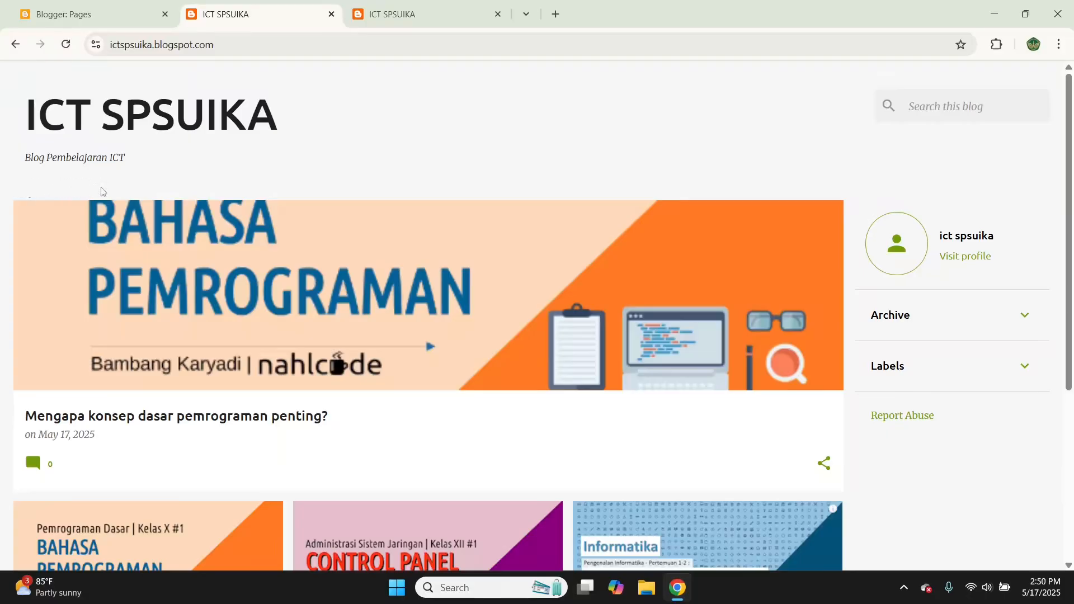
click(497, 14)
click(139, 16)
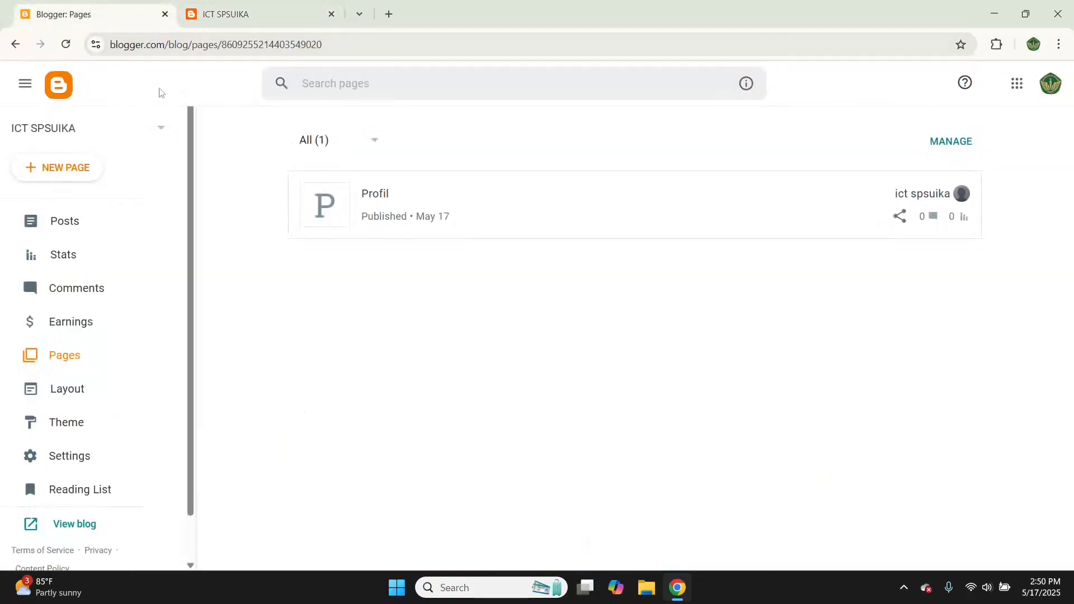
click(227, 15)
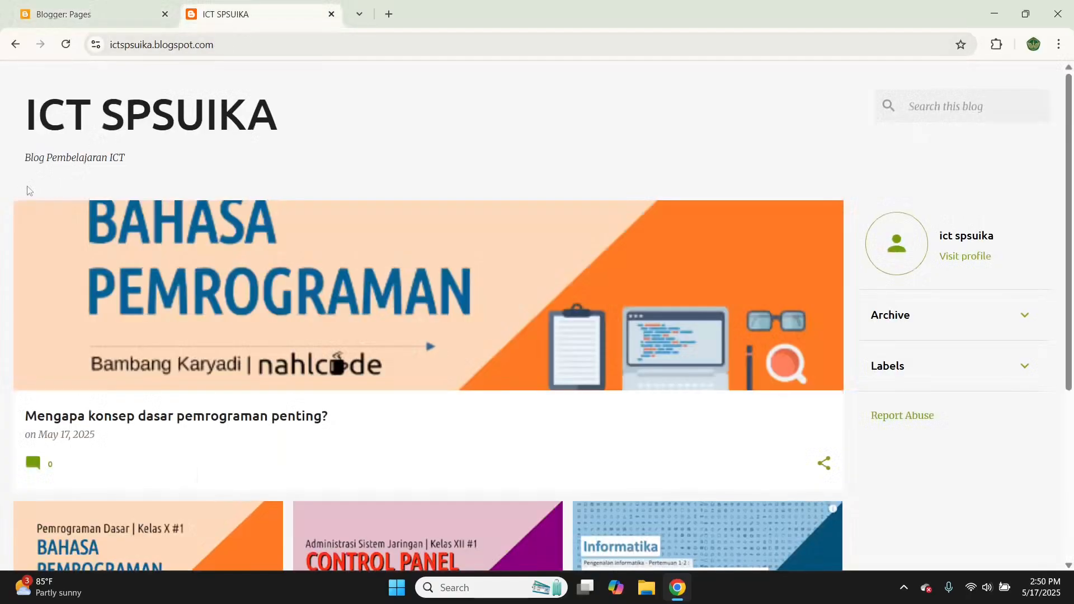
In the blog's layout, open the Pages gadget under Page List (Top) for editing and enable showing the widget
click(114, 12)
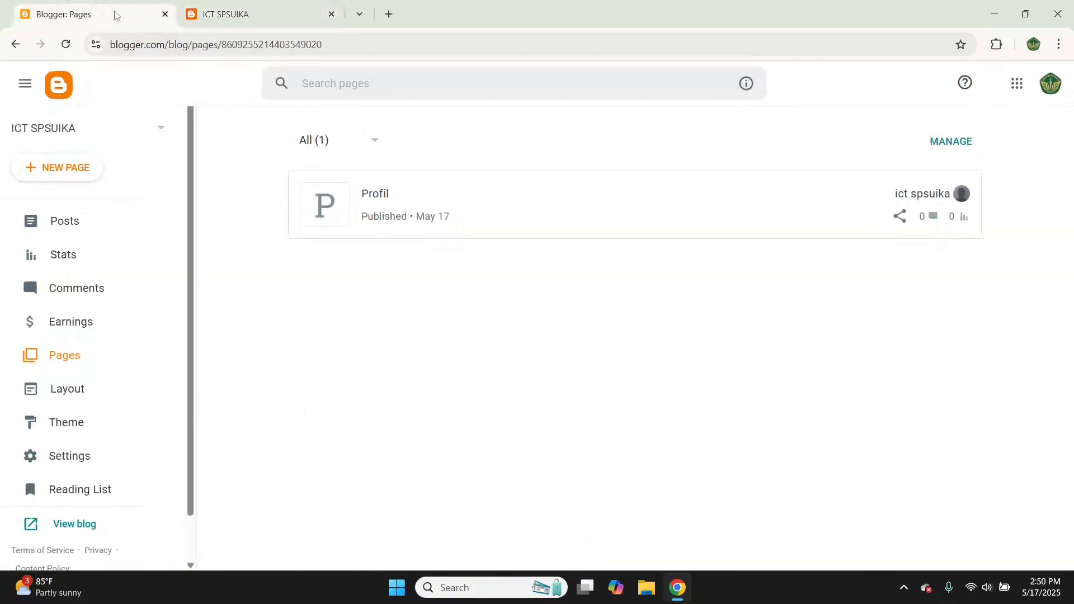
click(68, 384)
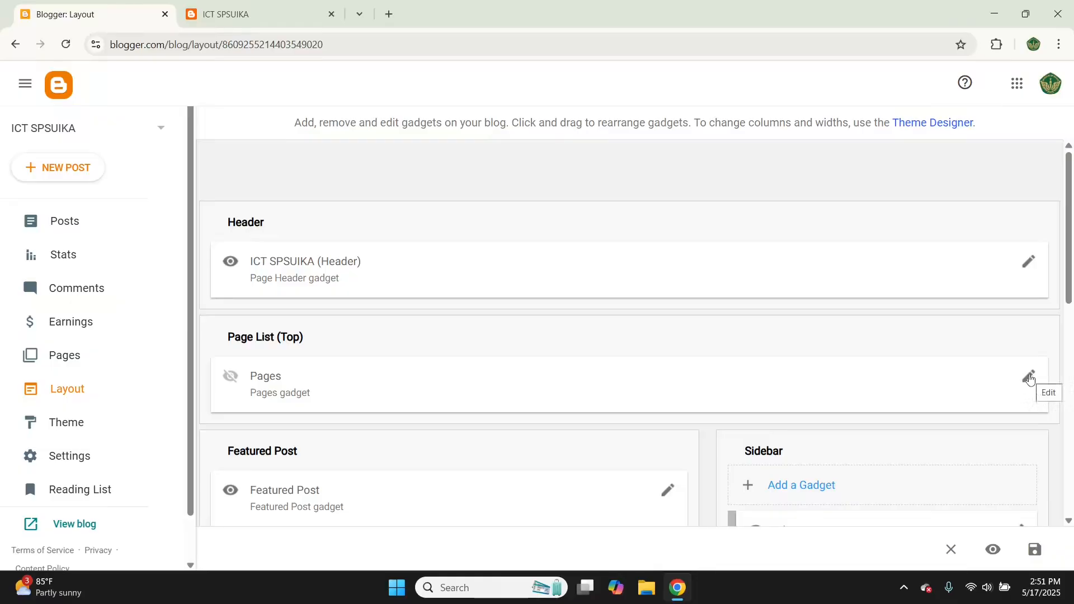
click(1031, 379)
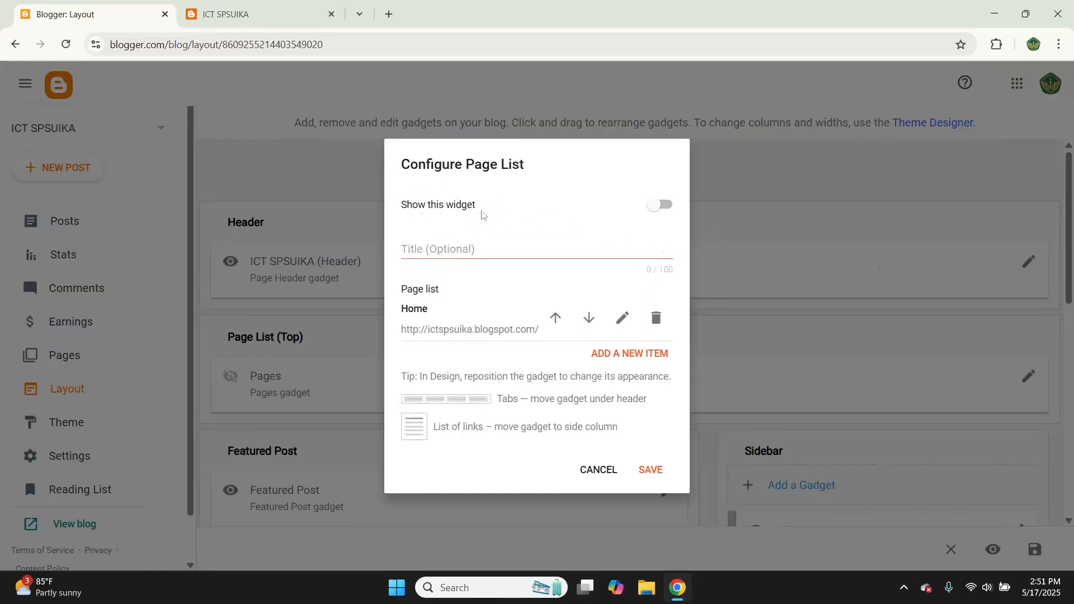
click(664, 206)
click(543, 253)
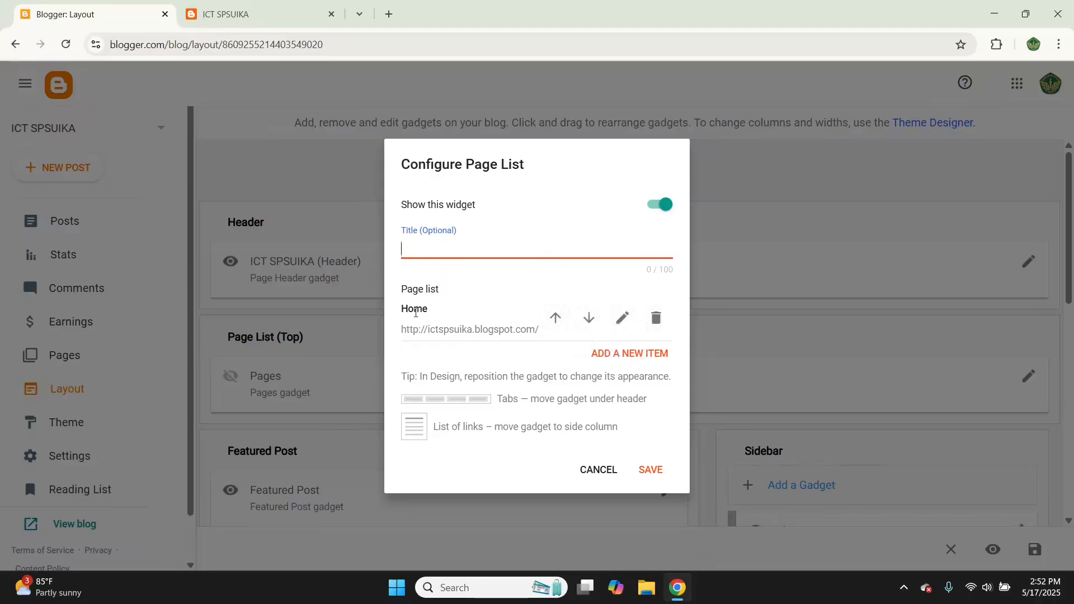
drag(406, 312, 429, 311)
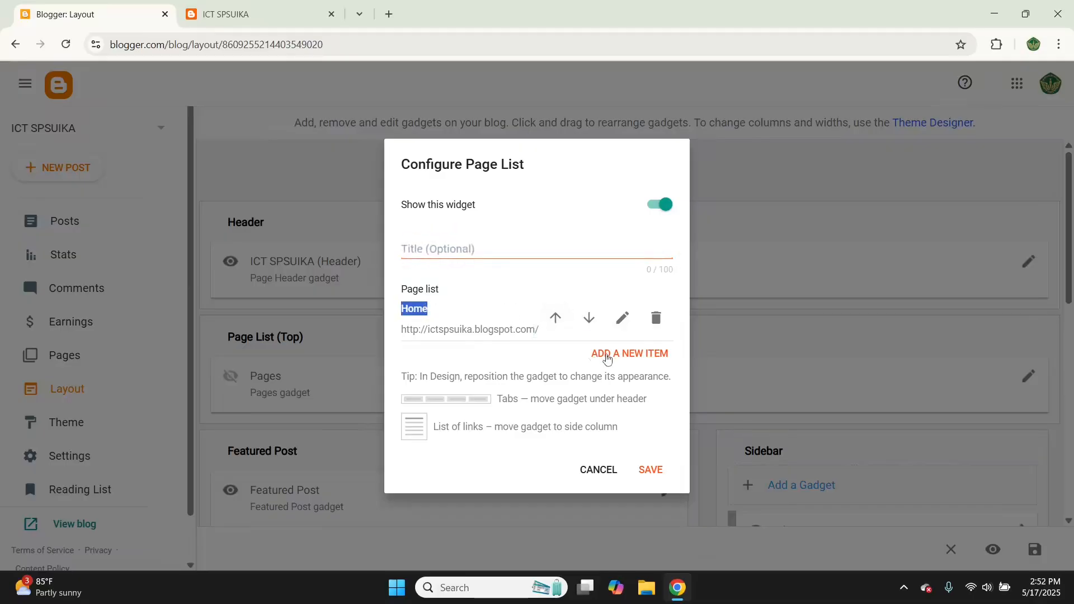
Add the existing Profil page with its suggested URL as a new item in the page list
click(607, 359)
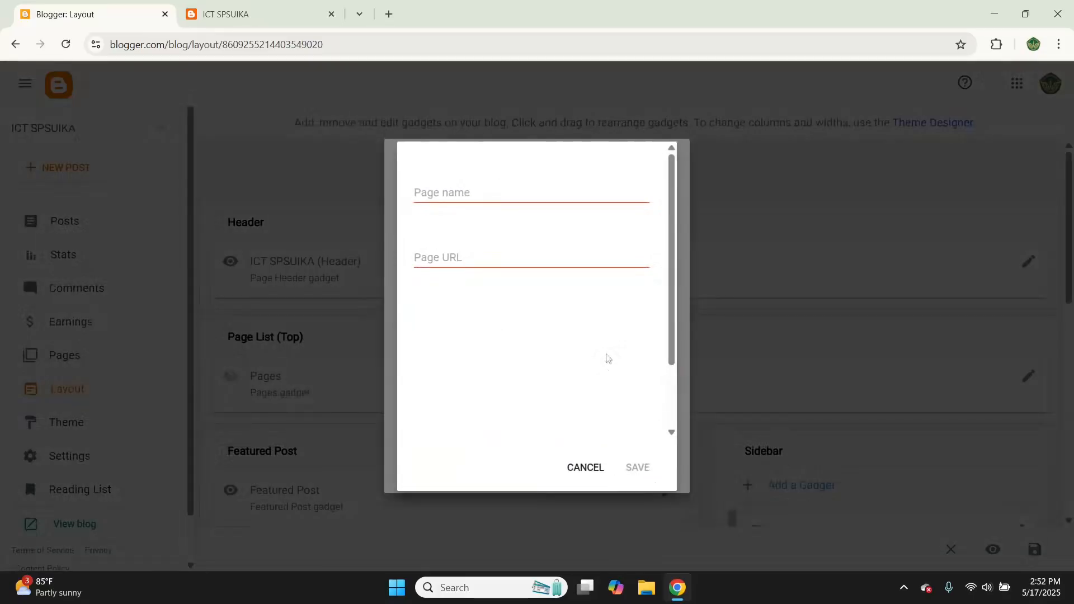
click(574, 199)
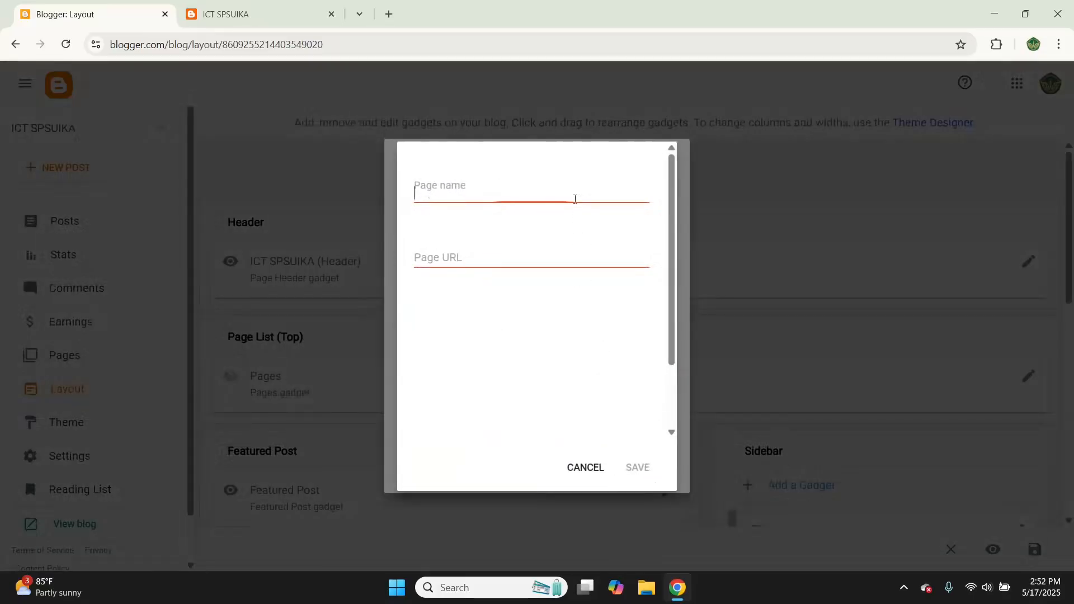
text(Pro)
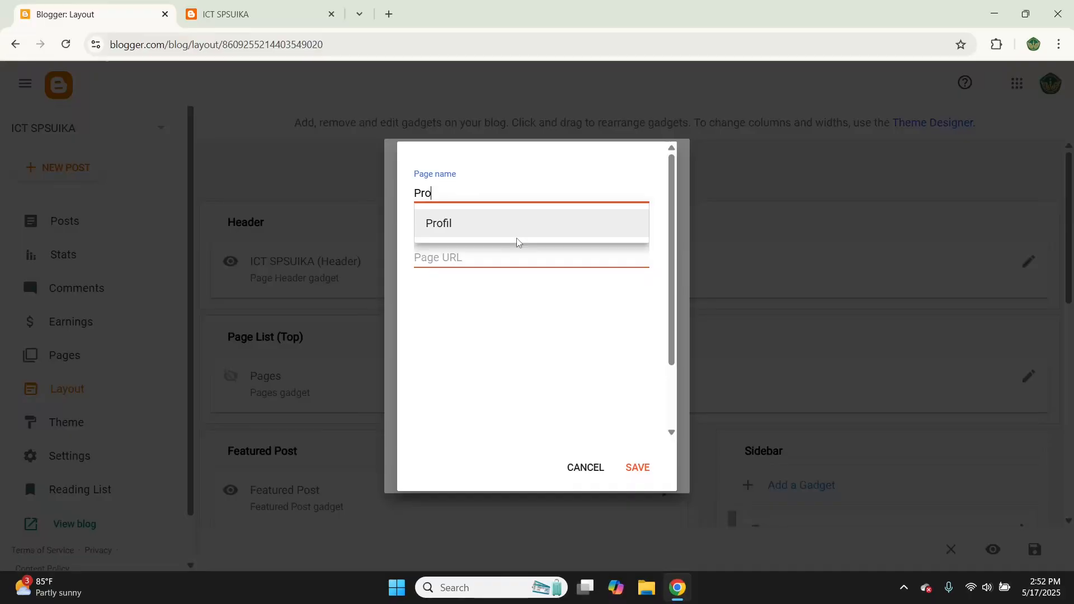
click(520, 233)
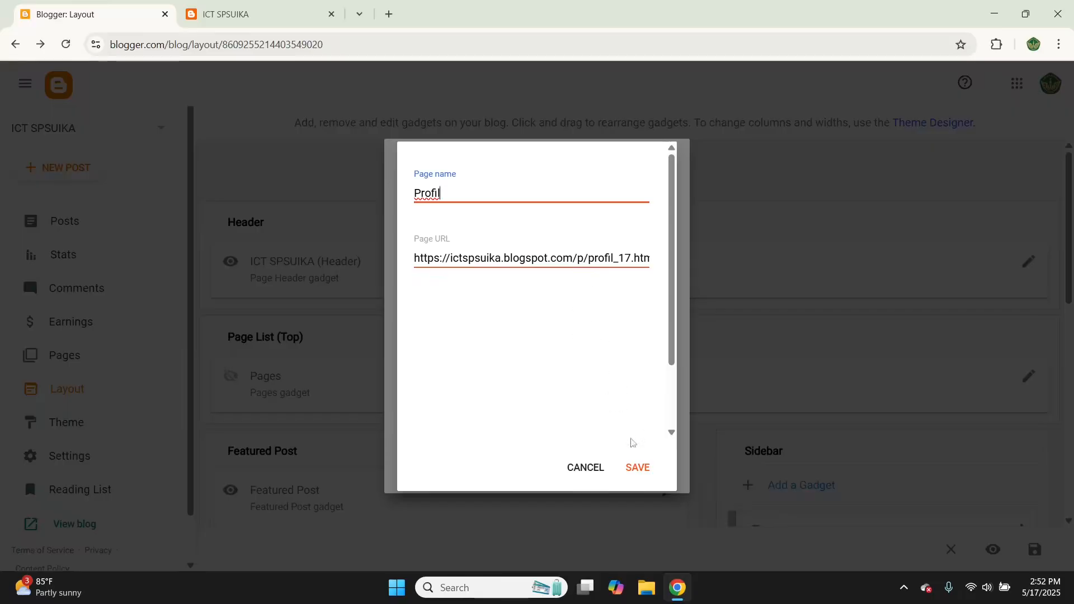
click(636, 469)
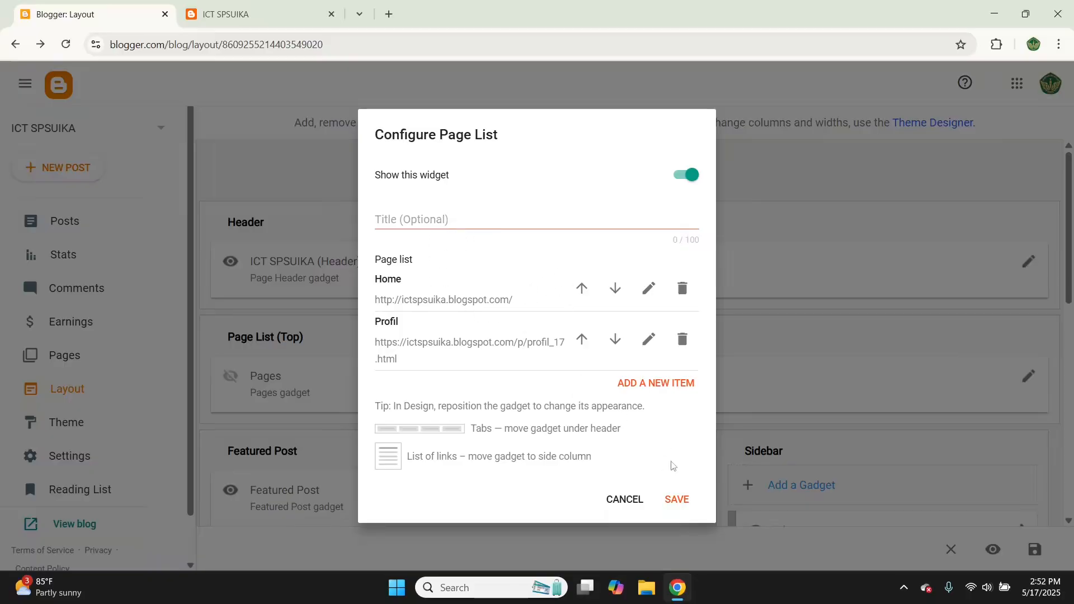
Open the Pemrograman label listing from the post "Mengapa konsep dasar pemrograman penting?" on the live blog and copy its URL
click(236, 17)
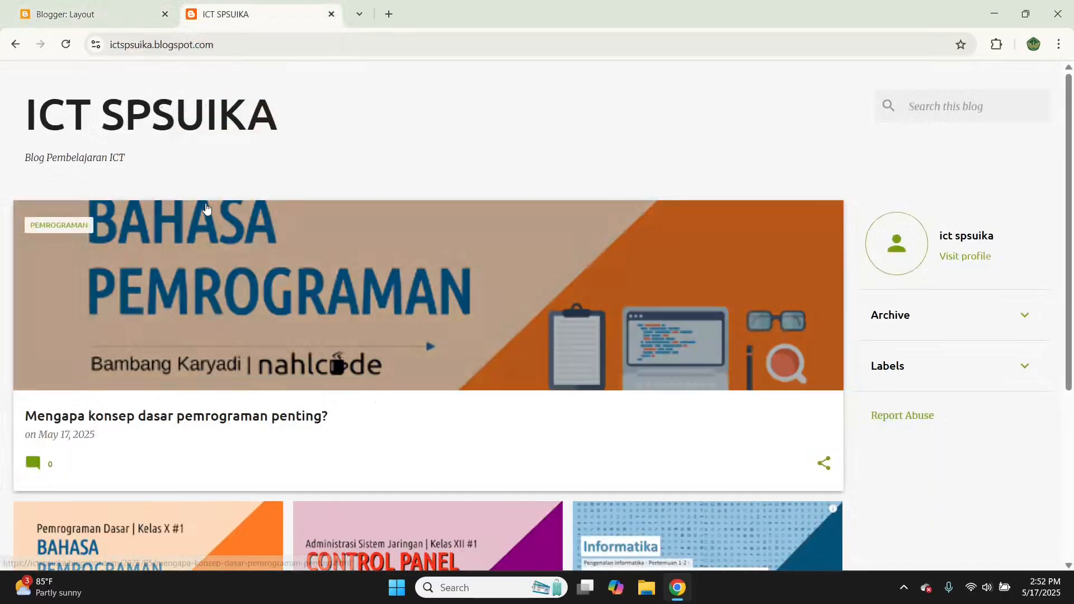
scroll(268, 358, down, 1)
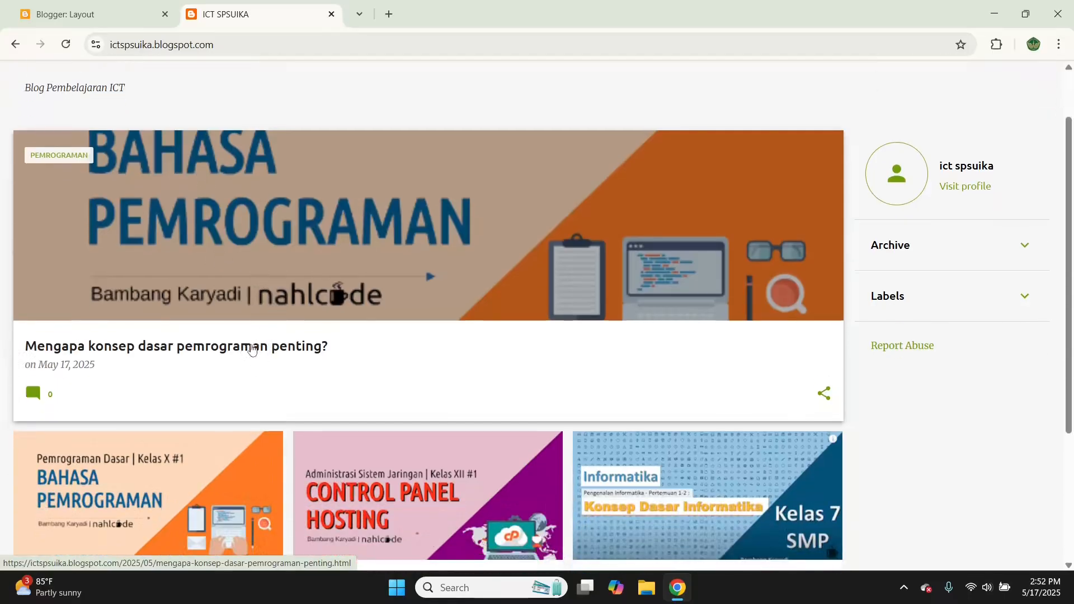
click(251, 349)
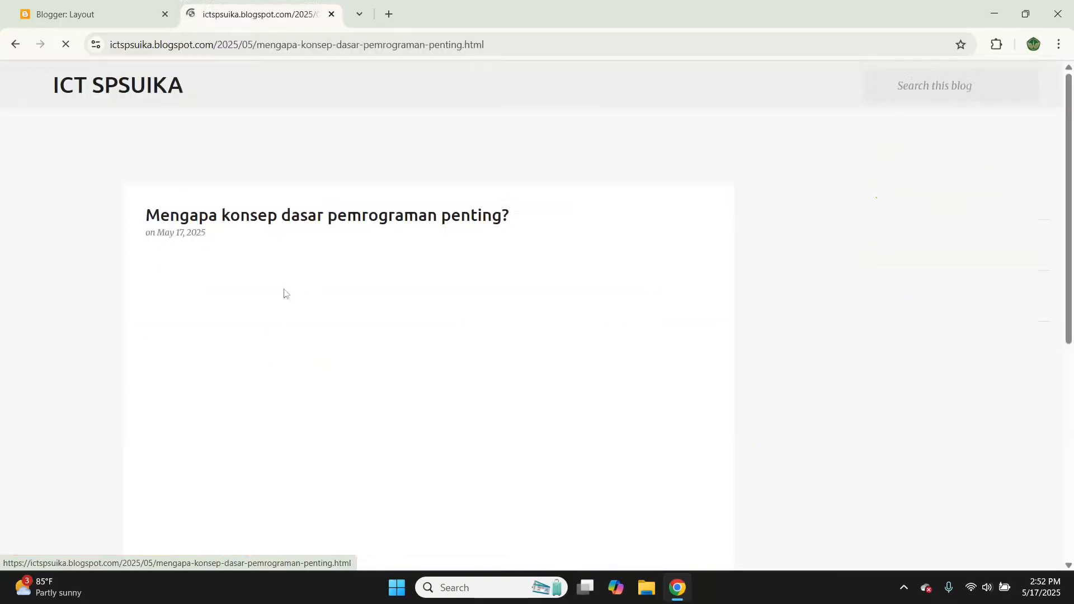
scroll(242, 224, down, 6)
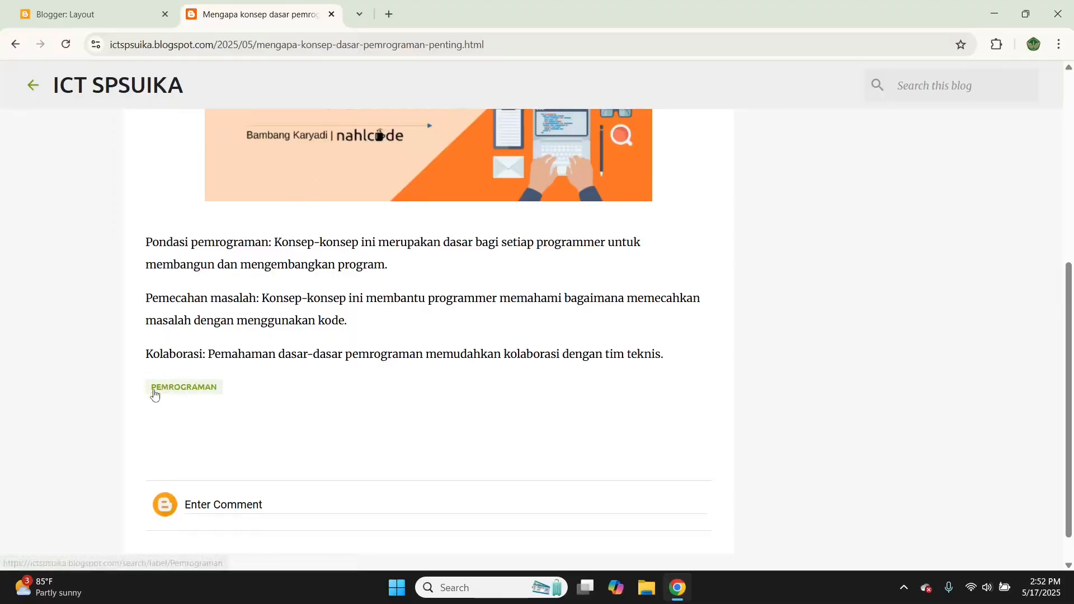
click(170, 393)
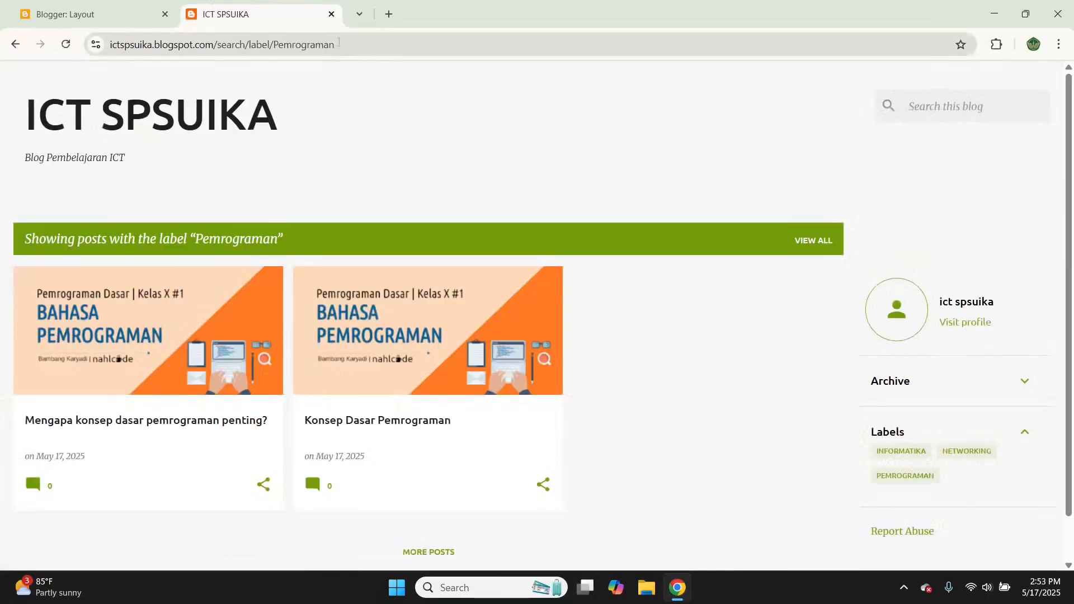
drag(338, 44, 111, 45)
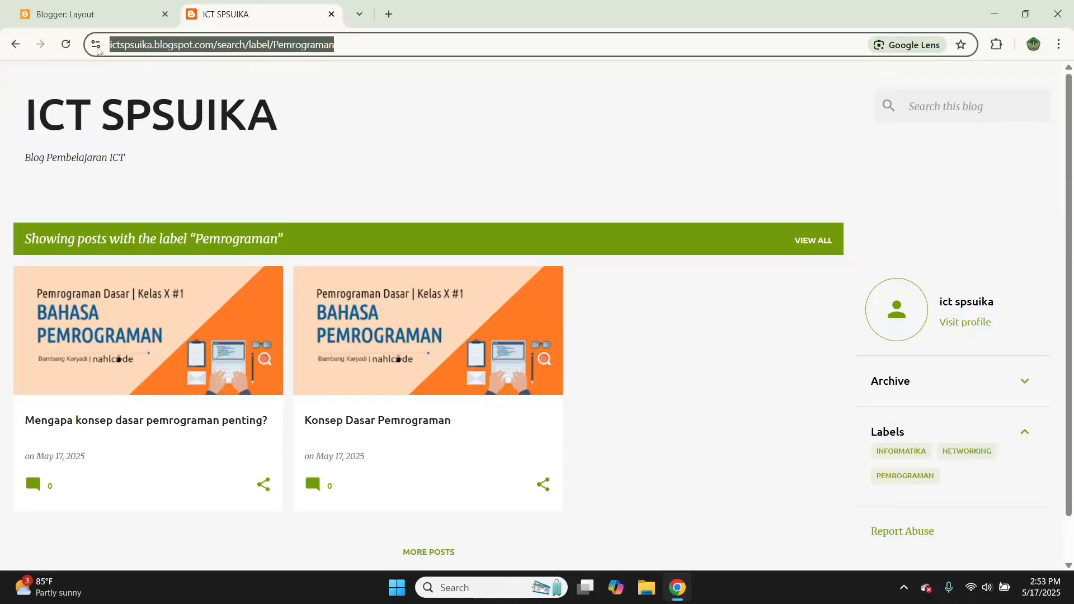
right_click(187, 54)
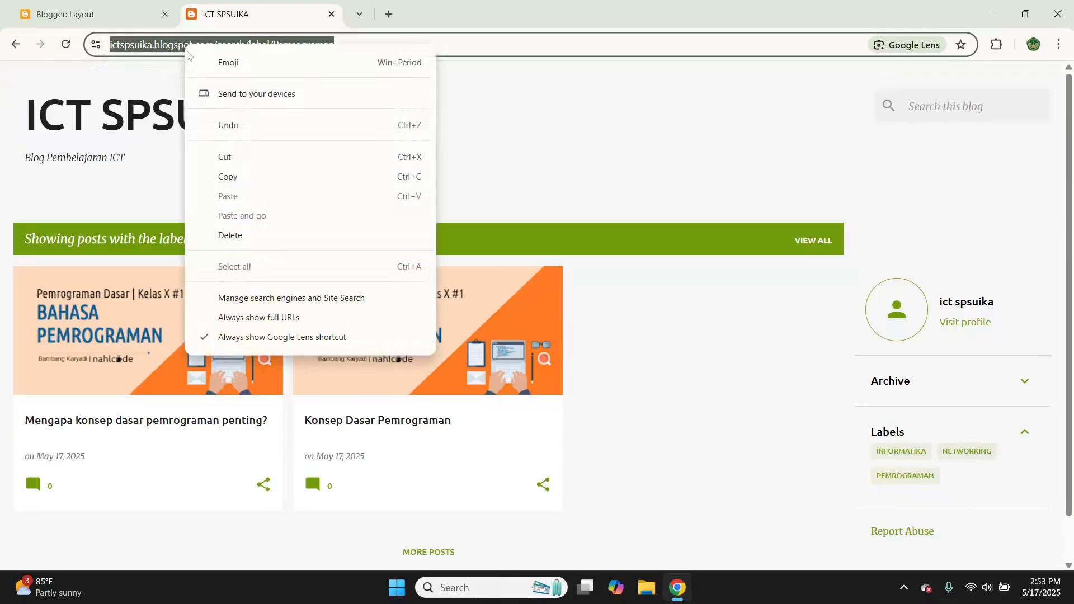
click(220, 178)
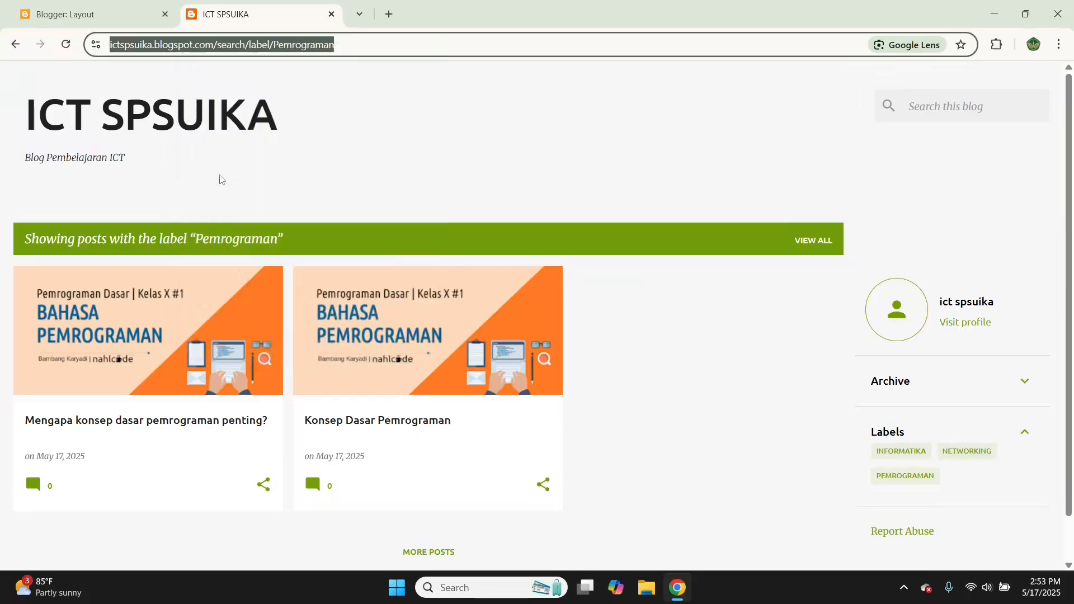
Add a Pemrograman item to the Pages gadget's page list, using the copied Pemrograman label URL as its address
click(91, 13)
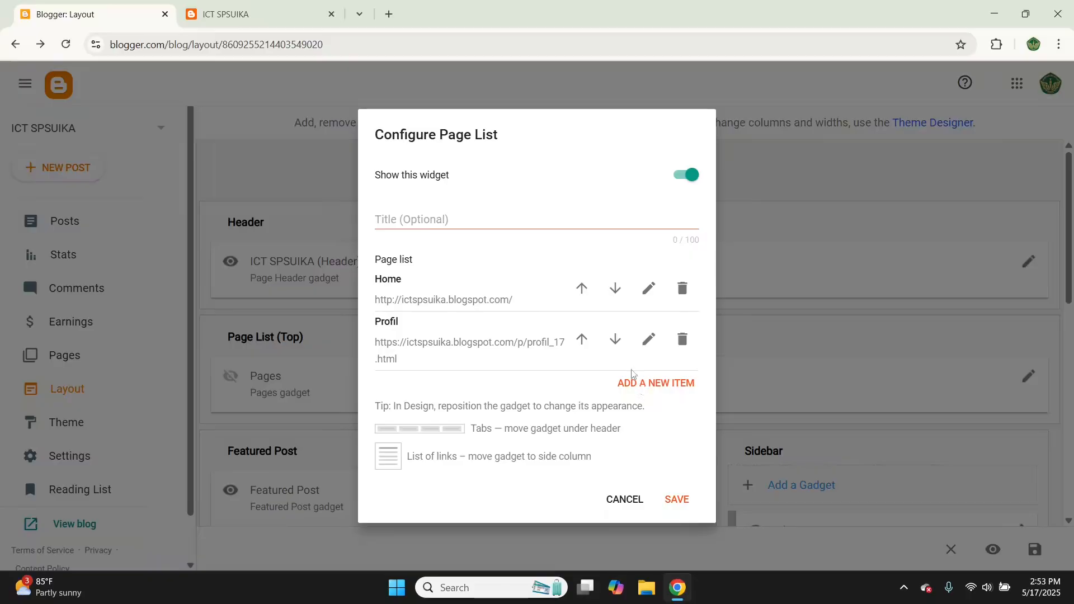
click(648, 390)
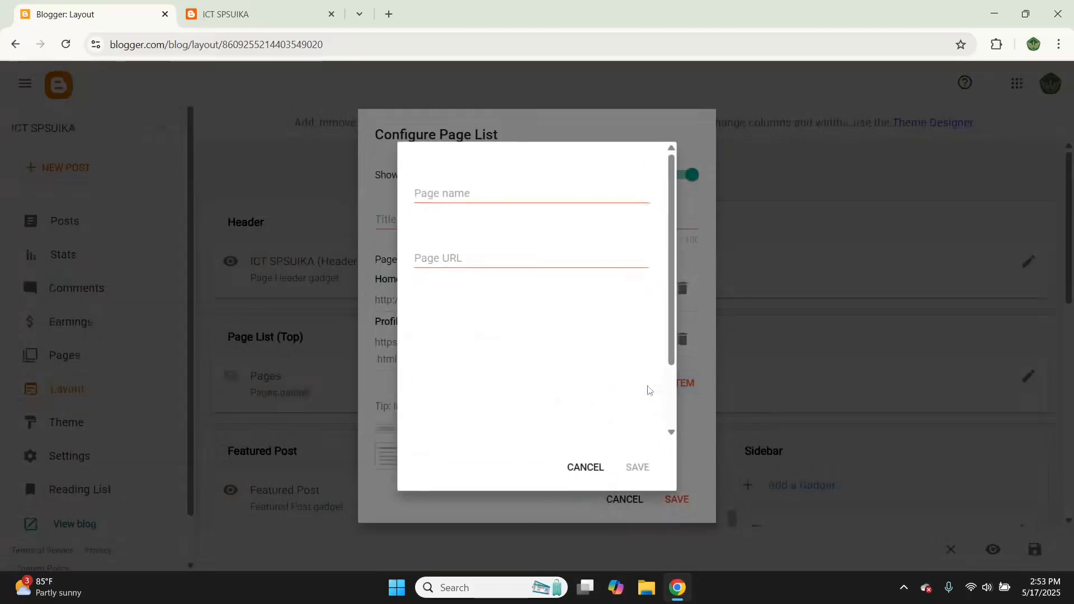
click(519, 196)
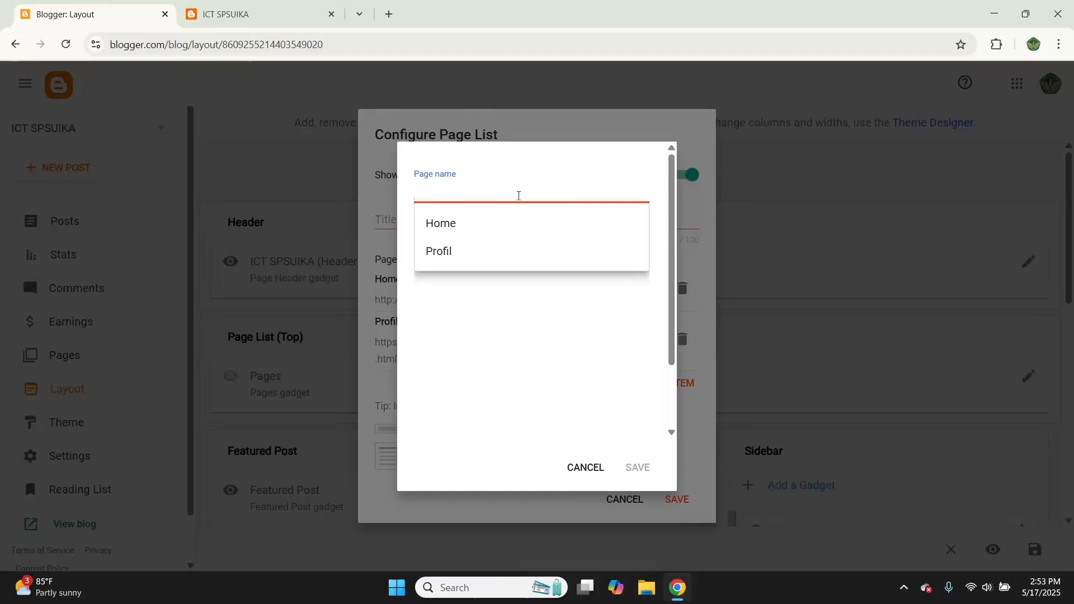
text(Pemrograman)
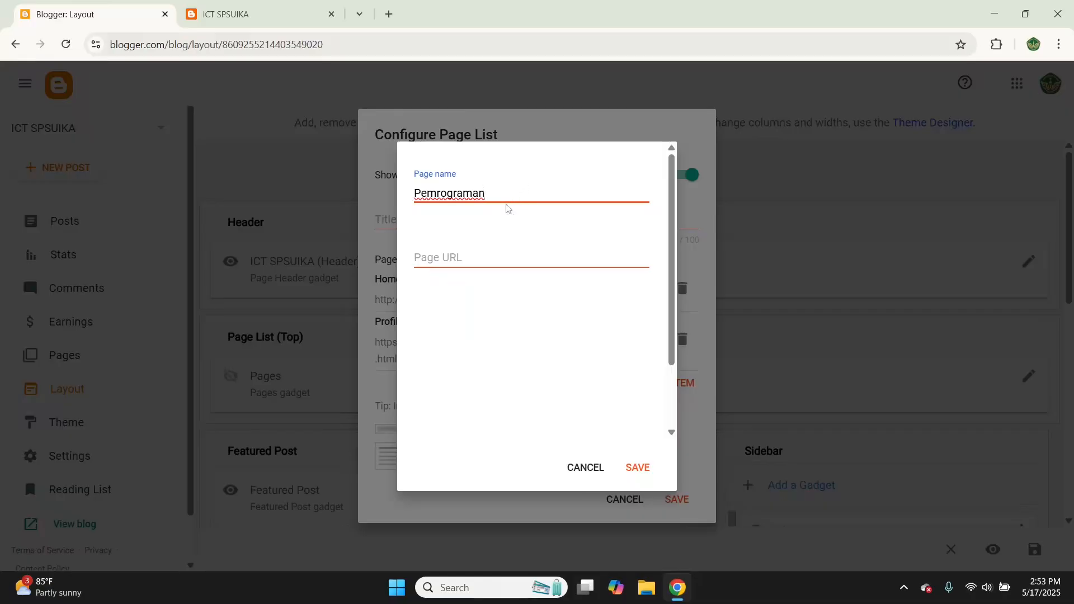
click(445, 253)
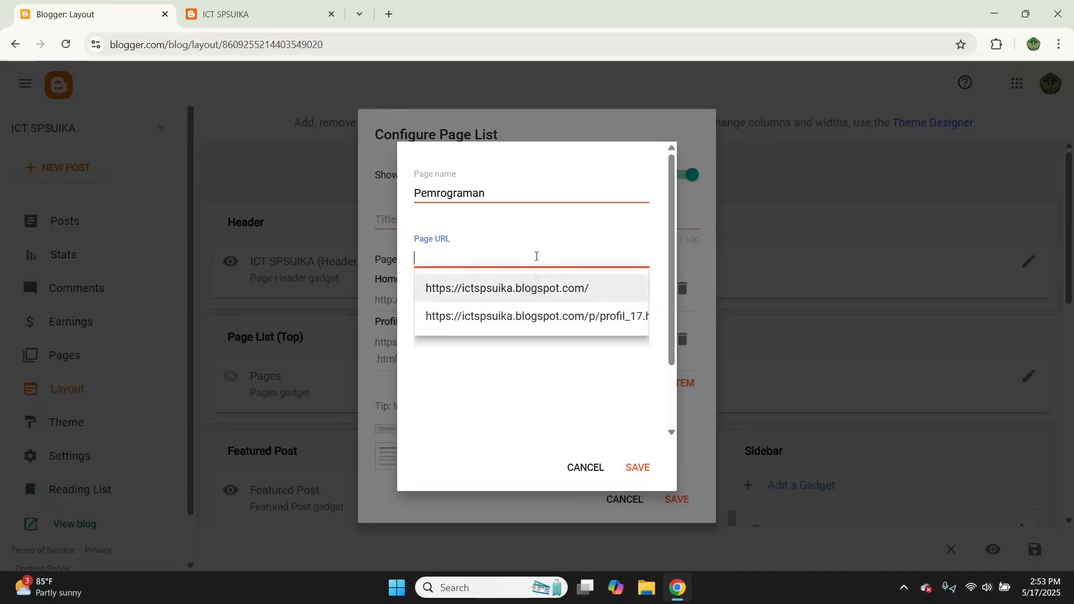
right_click(497, 258)
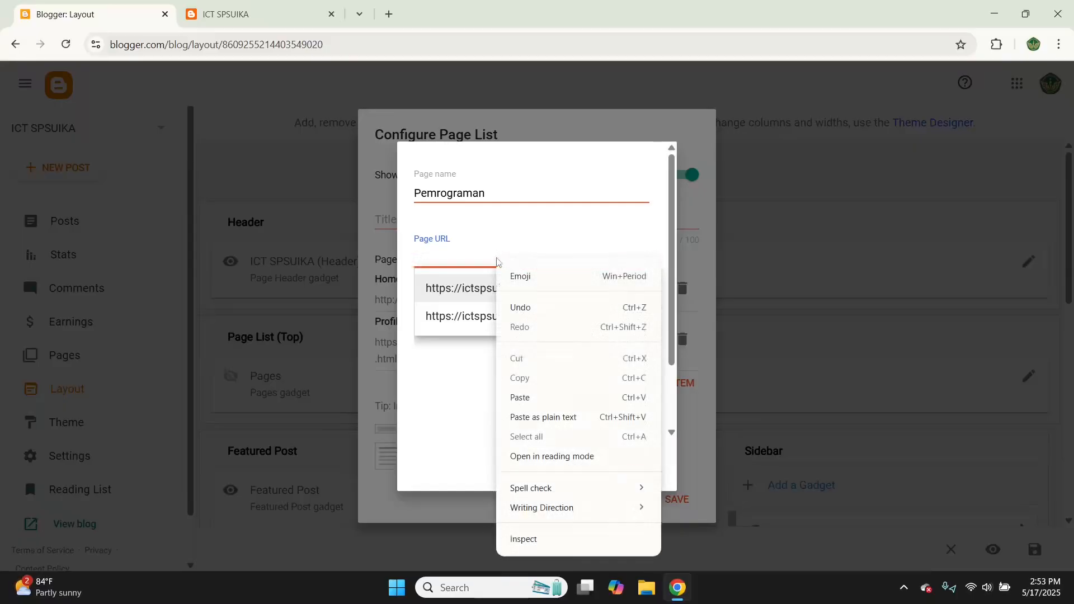
click(518, 400)
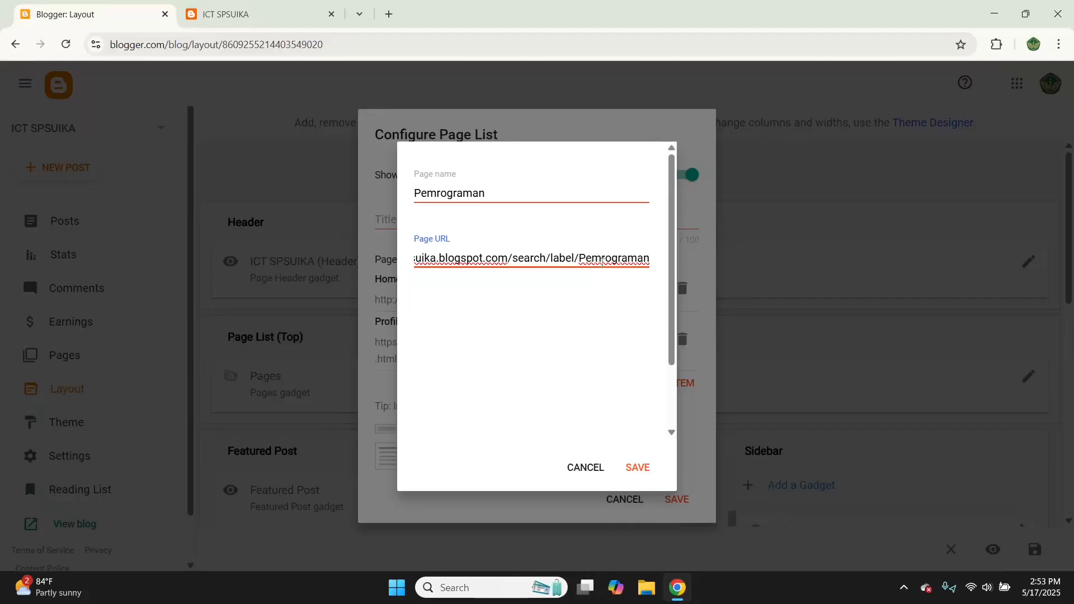
click(638, 467)
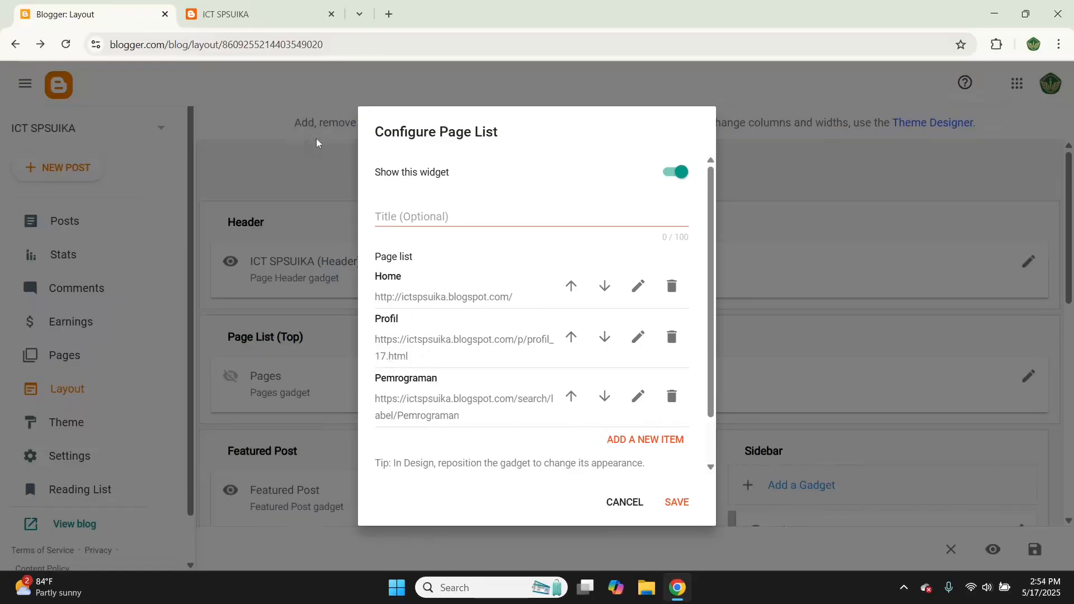
View the Informatika label listing and its post "Konsep Dasar Informatika" on the live blog, and return to the home page
click(235, 14)
scroll(430, 191, down, 1)
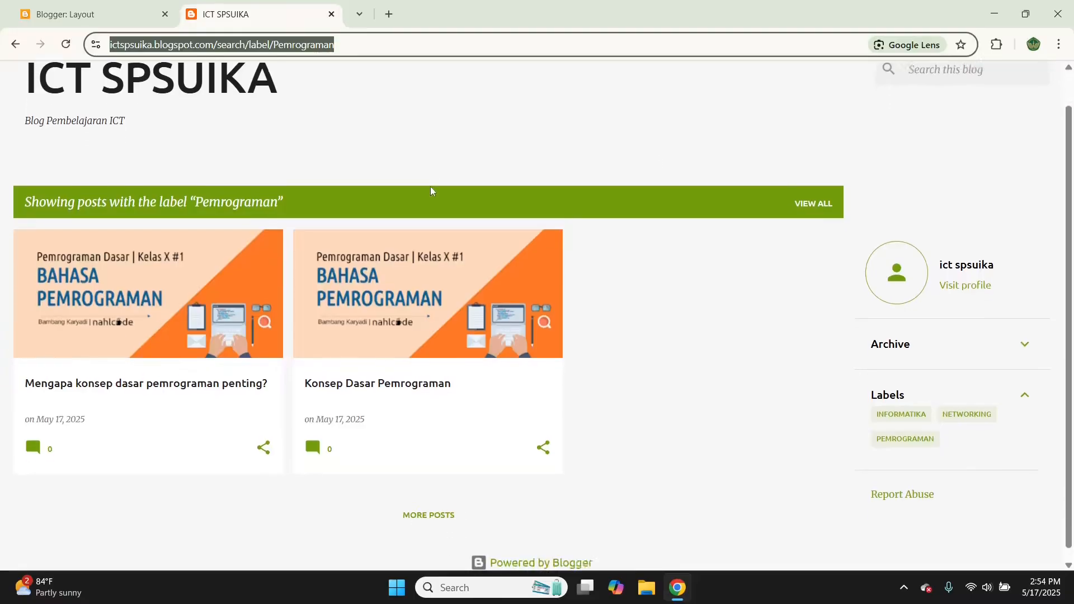
click(896, 404)
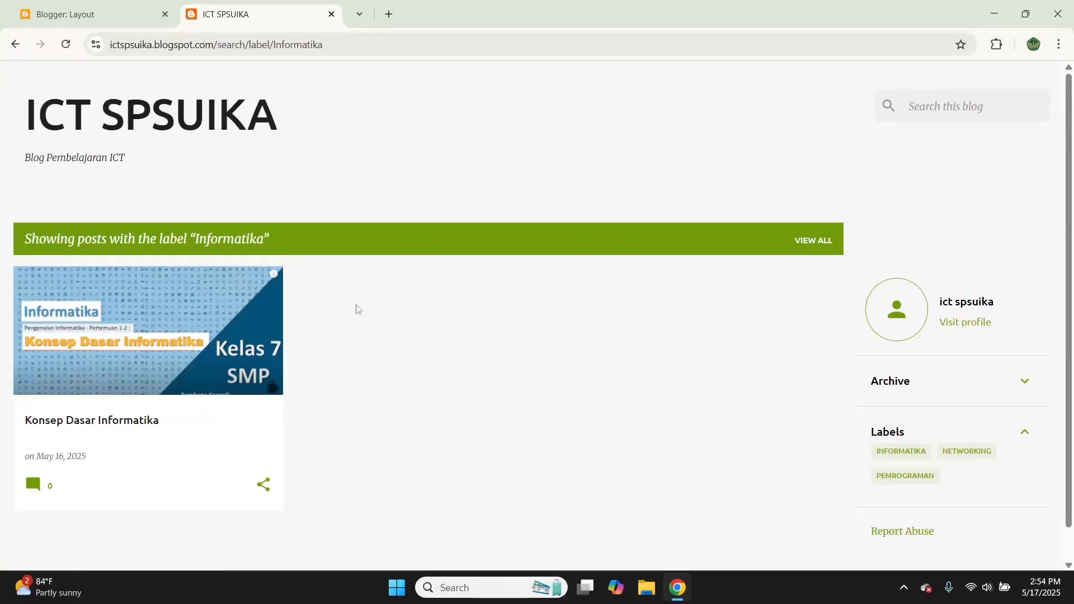
click(184, 376)
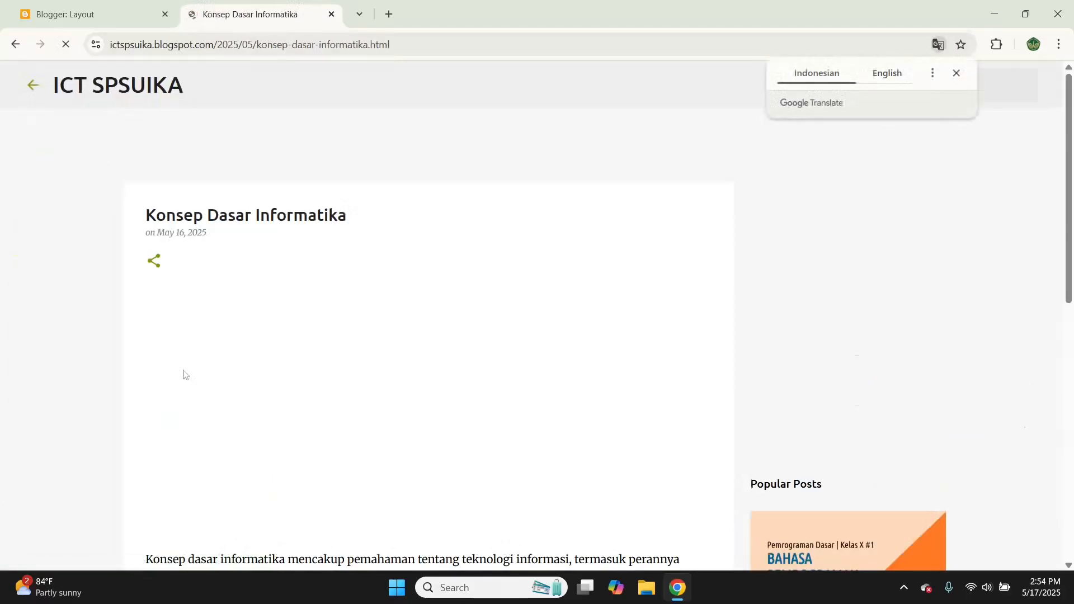
click(147, 84)
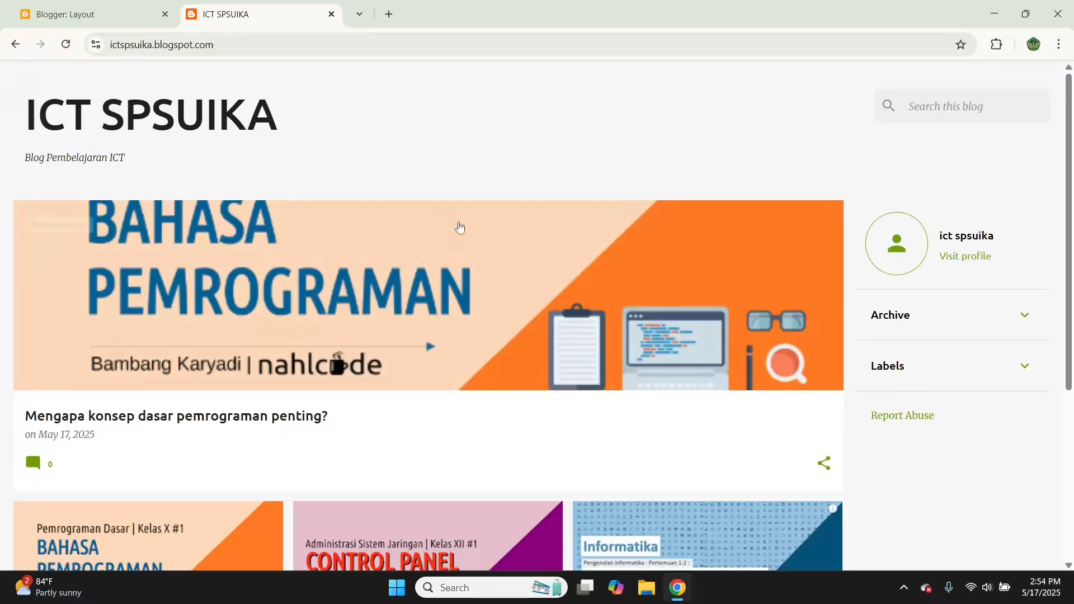
Open the Informatika label listing from the post "Konsep Dasar Informatika" and copy its URL
scroll(460, 224, down, 1)
scroll(462, 212, down, 5)
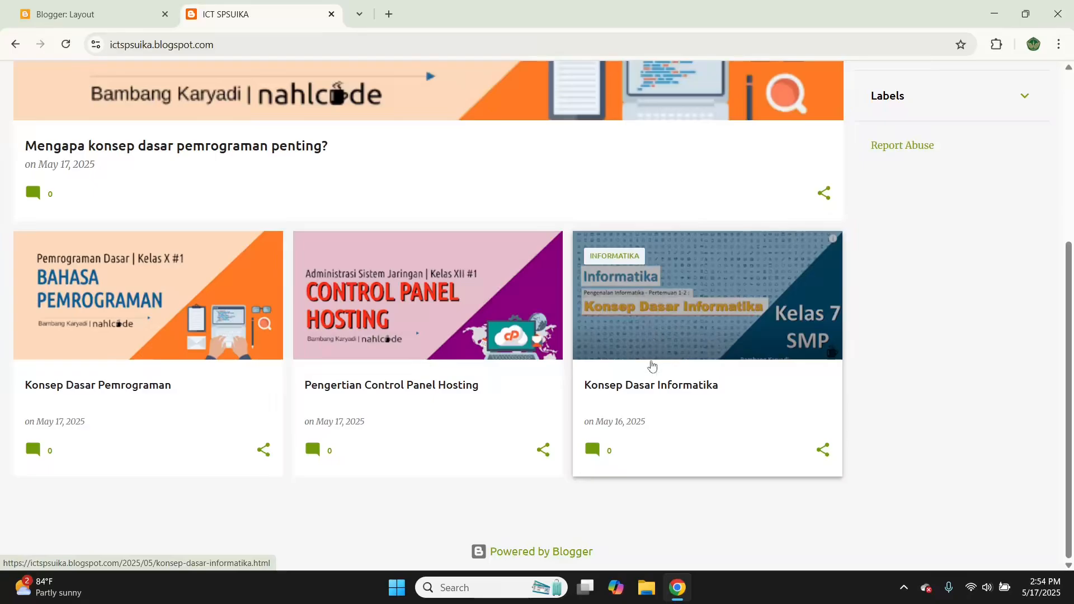
click(648, 369)
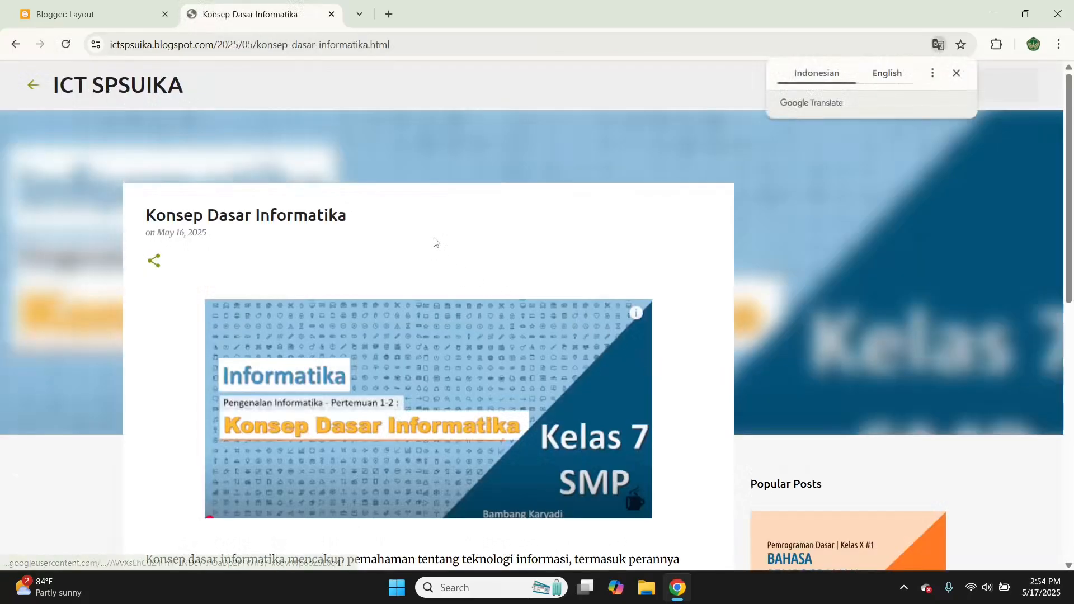
scroll(431, 227, down, 10)
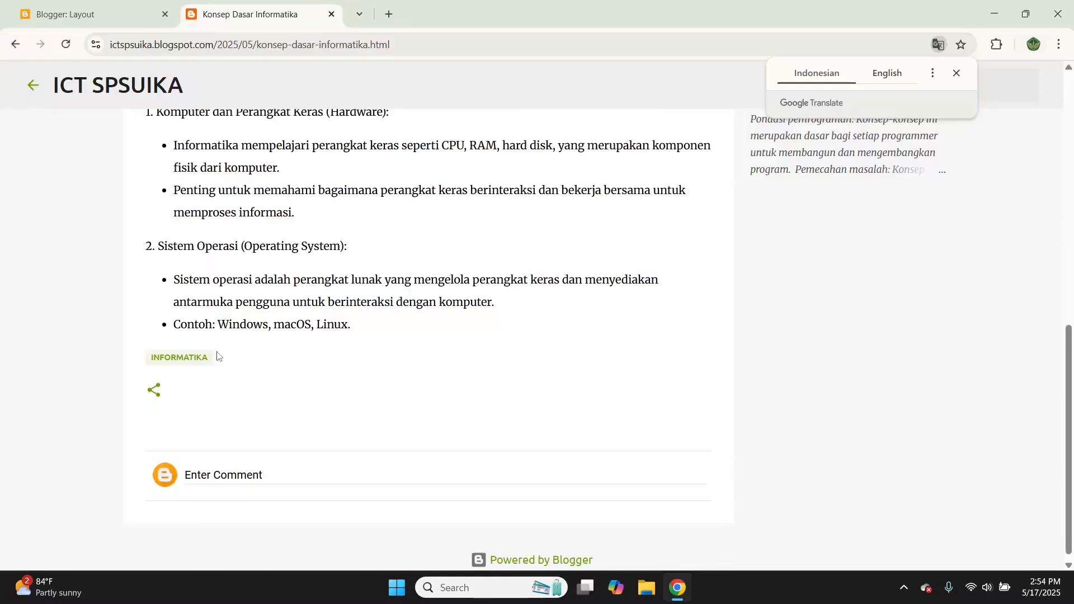
click(179, 362)
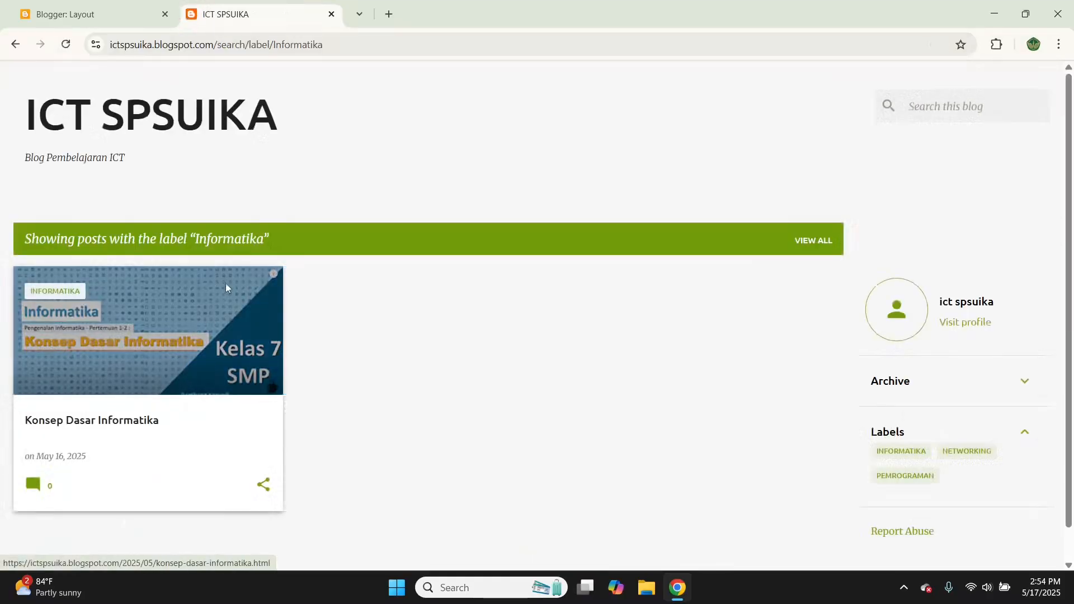
click(361, 41)
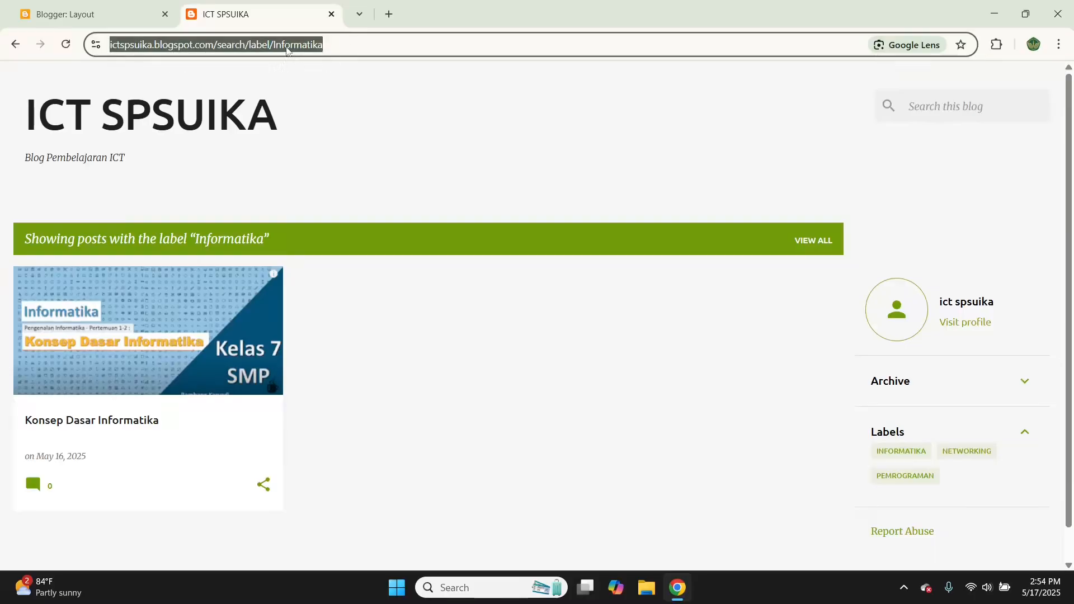
right_click(286, 51)
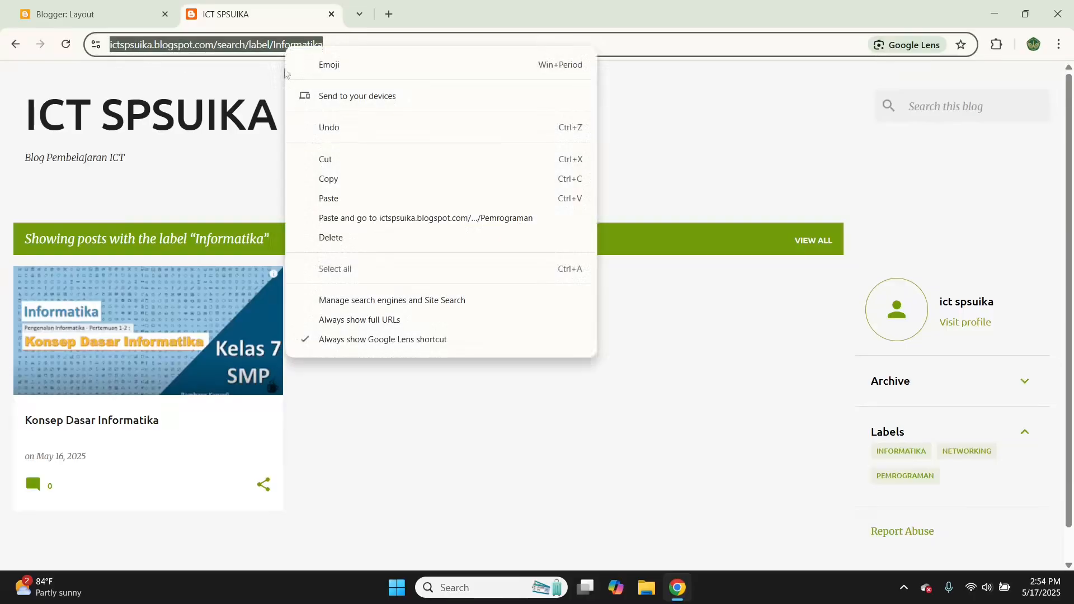
click(312, 179)
Add an Informatika item with the copied label URL to the page list in the blog's layout and save the Pages gadget
click(133, 24)
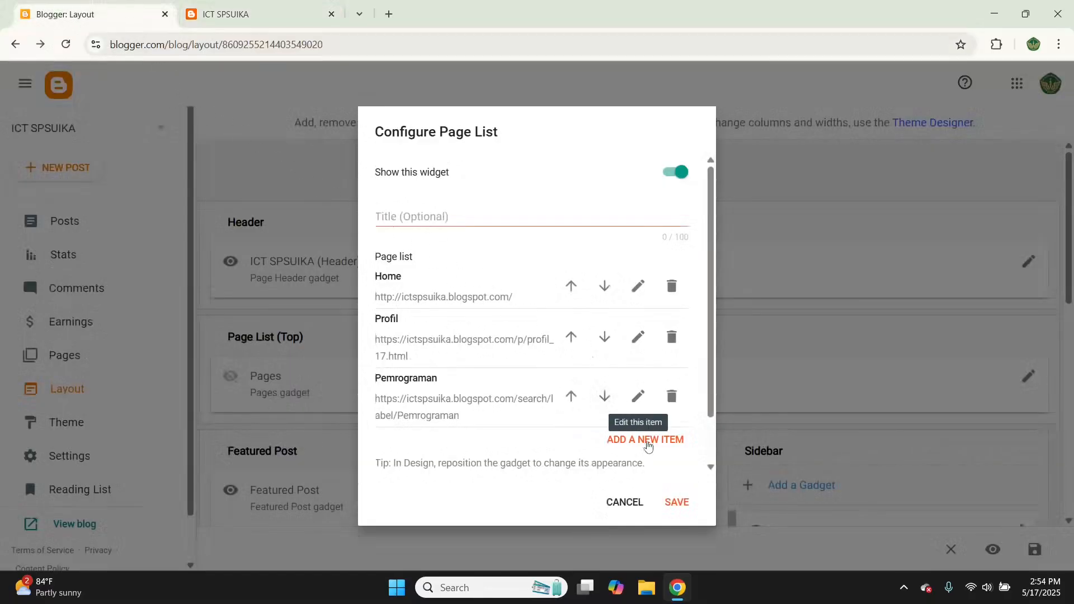
click(647, 441)
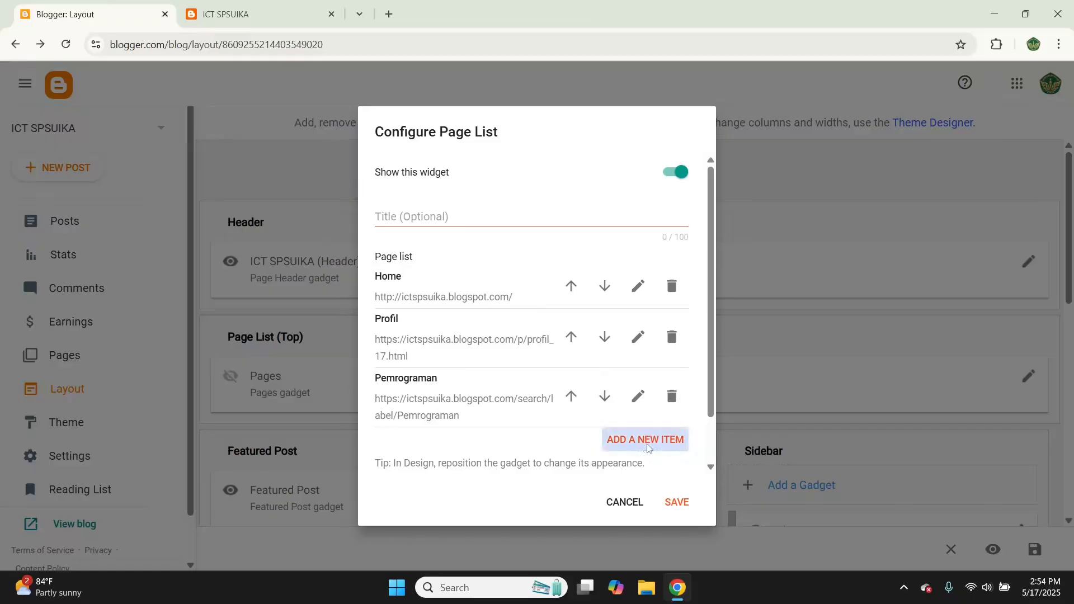
click(518, 187)
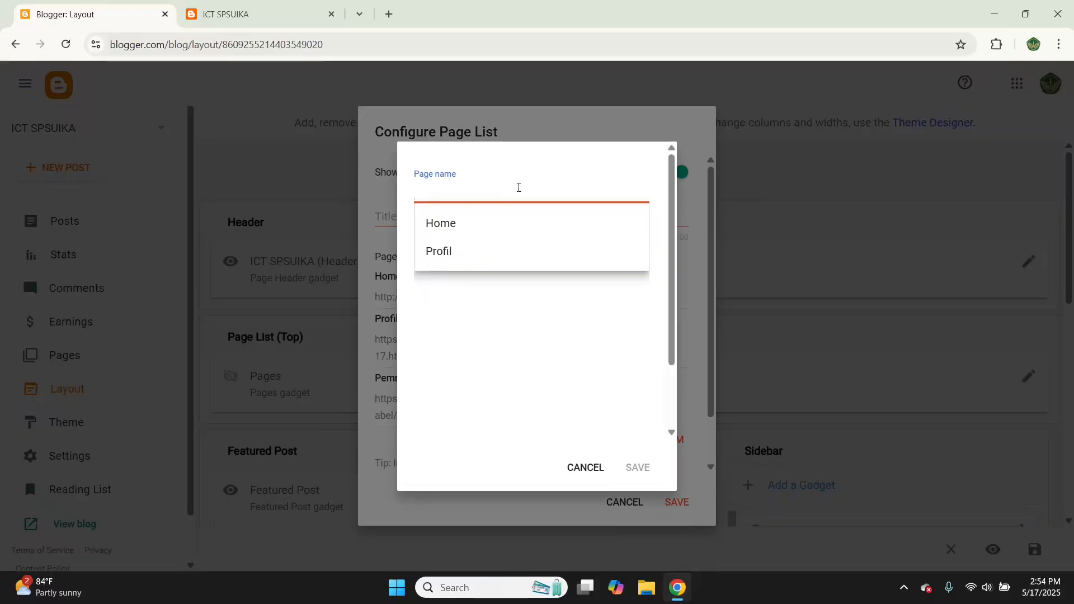
text(Informa)
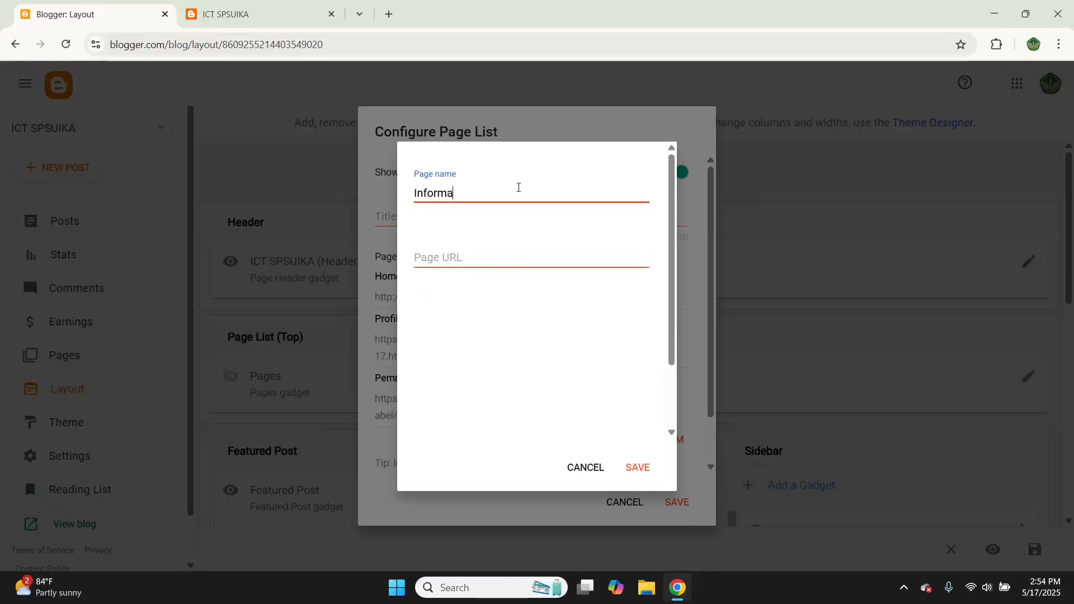
text(tika)
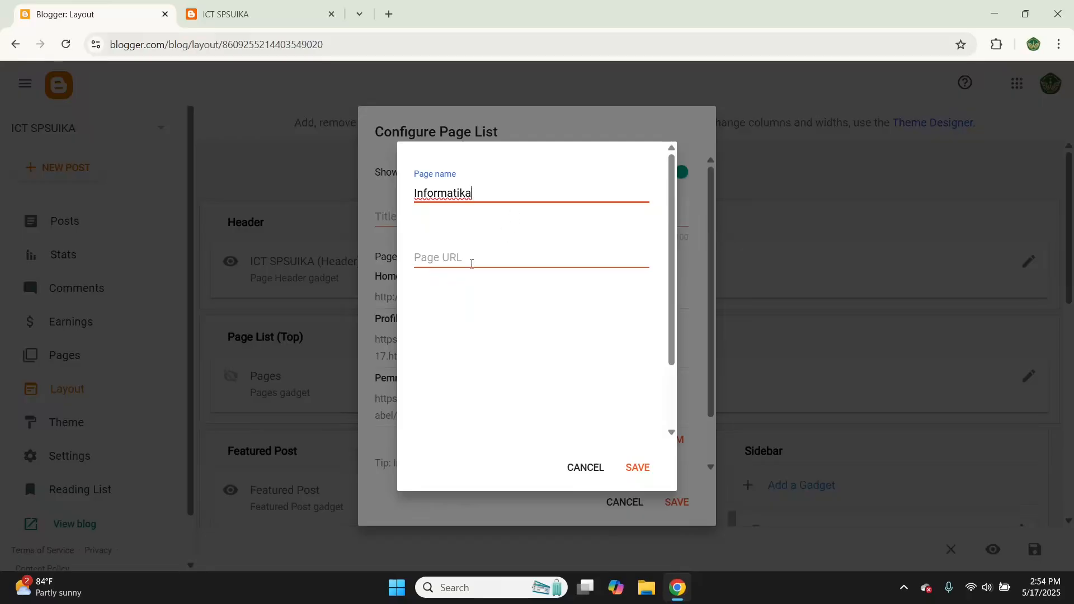
right_click(460, 263)
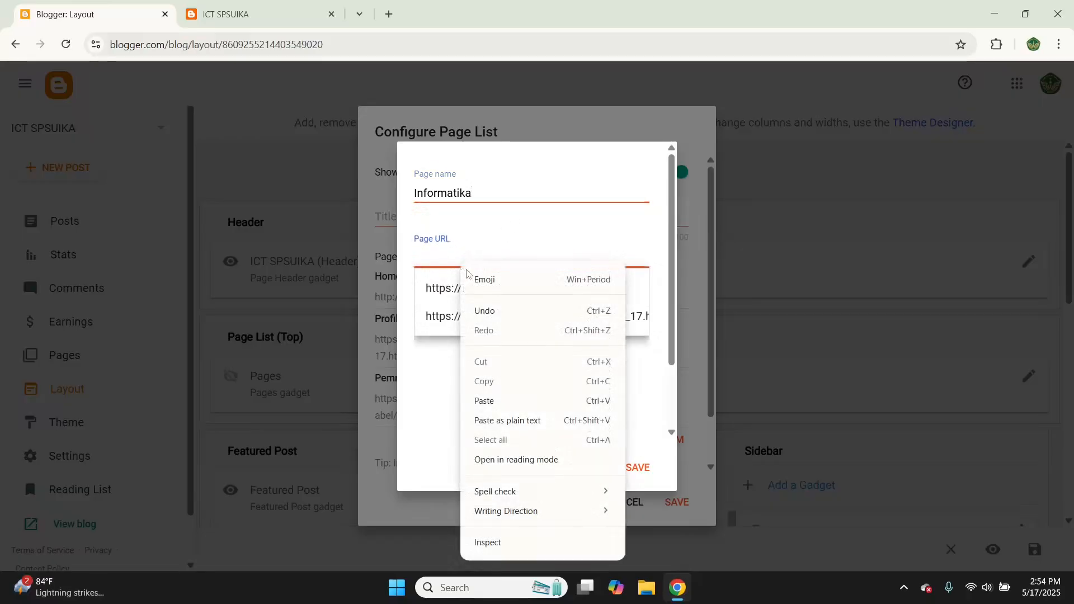
click(488, 406)
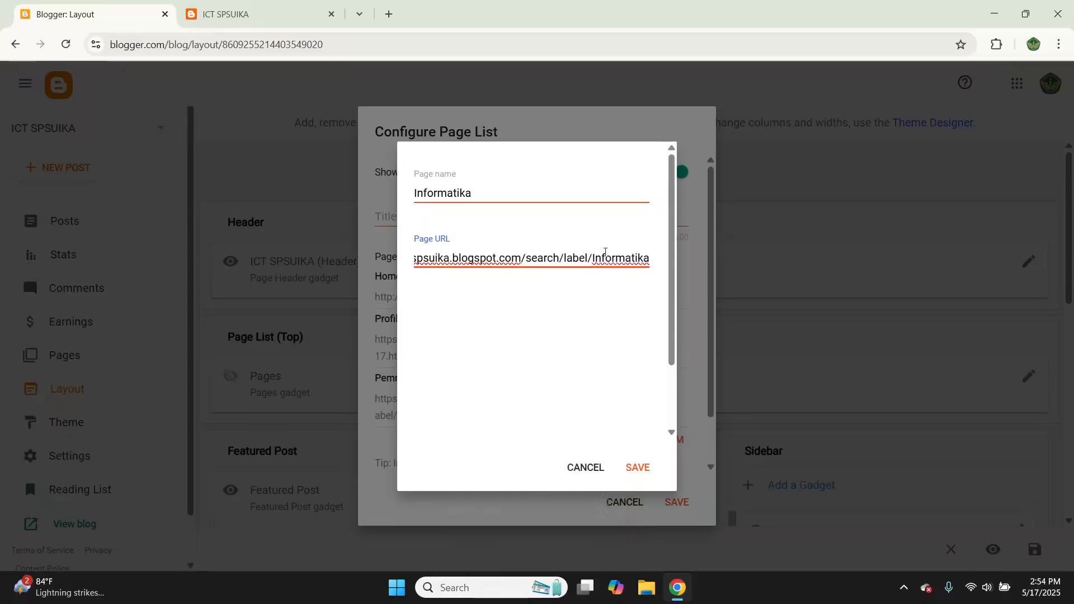
click(638, 468)
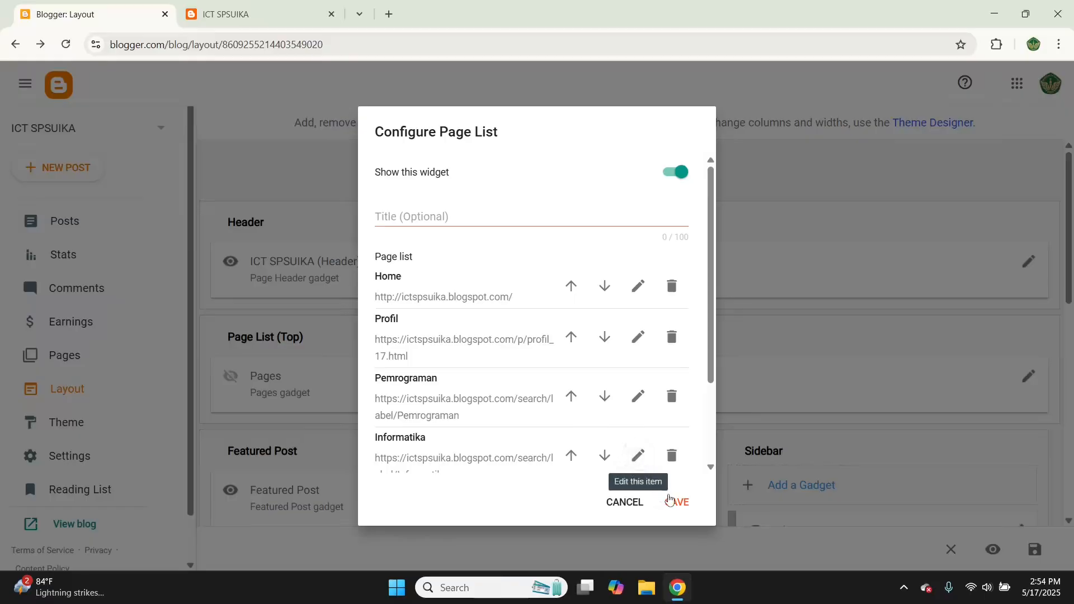
click(673, 502)
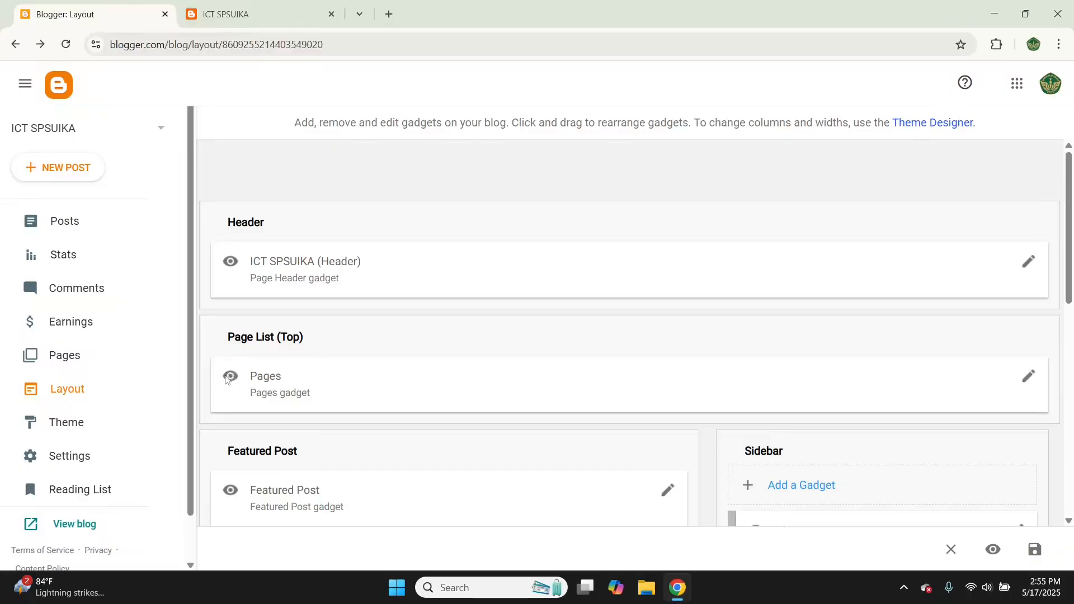
Go to the live blog's home page and check the navigation menu below the header and the posts beneath it
click(249, 18)
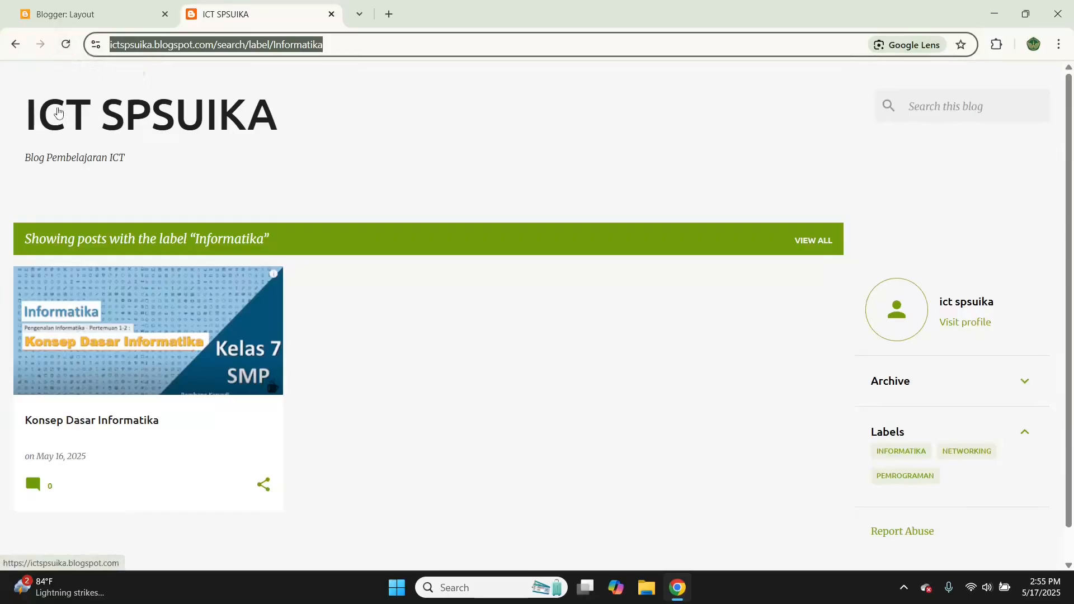
click(58, 113)
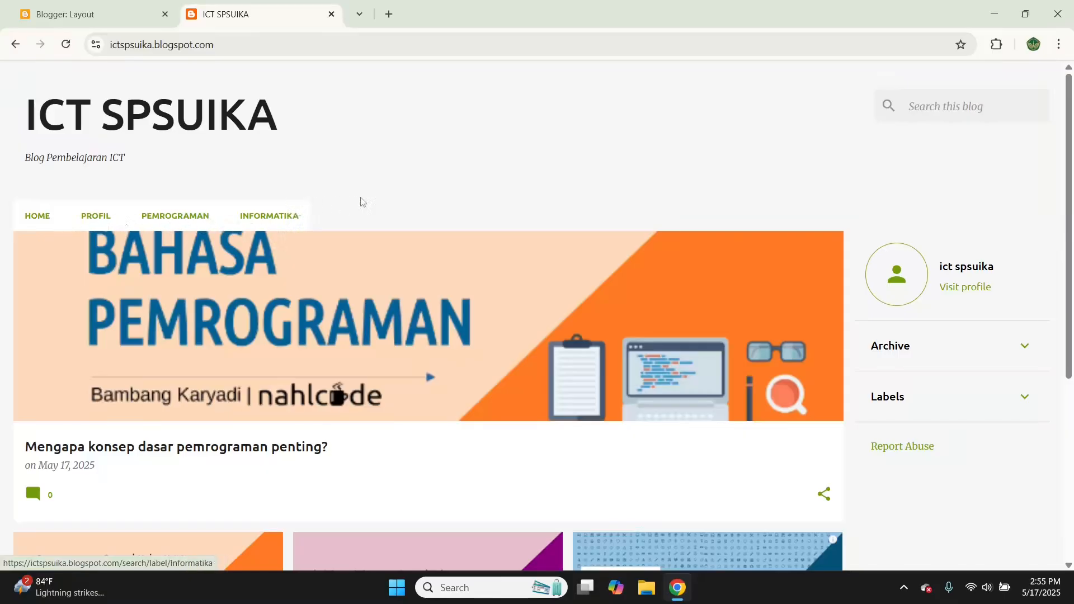
scroll(579, 189, down, 4)
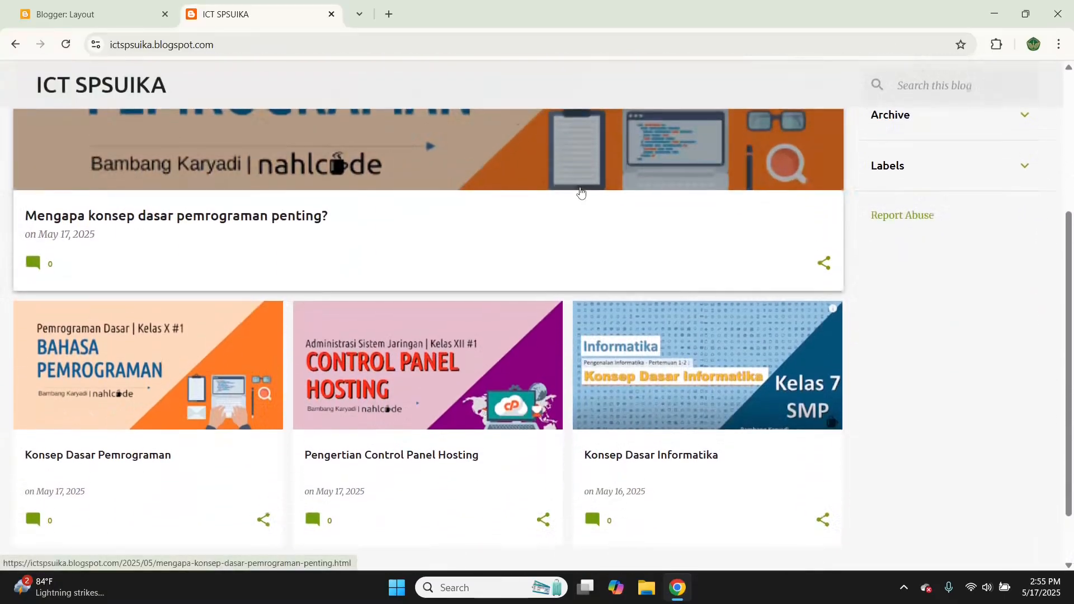
scroll(581, 192, up, 4)
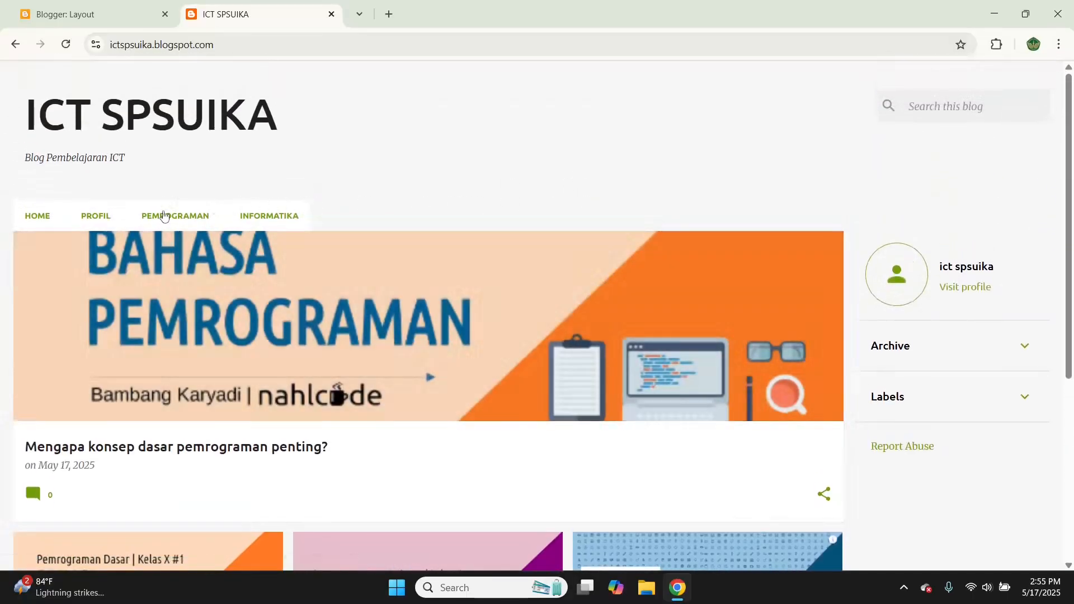
Test the Pemrograman, Informatika and Profil links in the blog's navigation menu
click(163, 216)
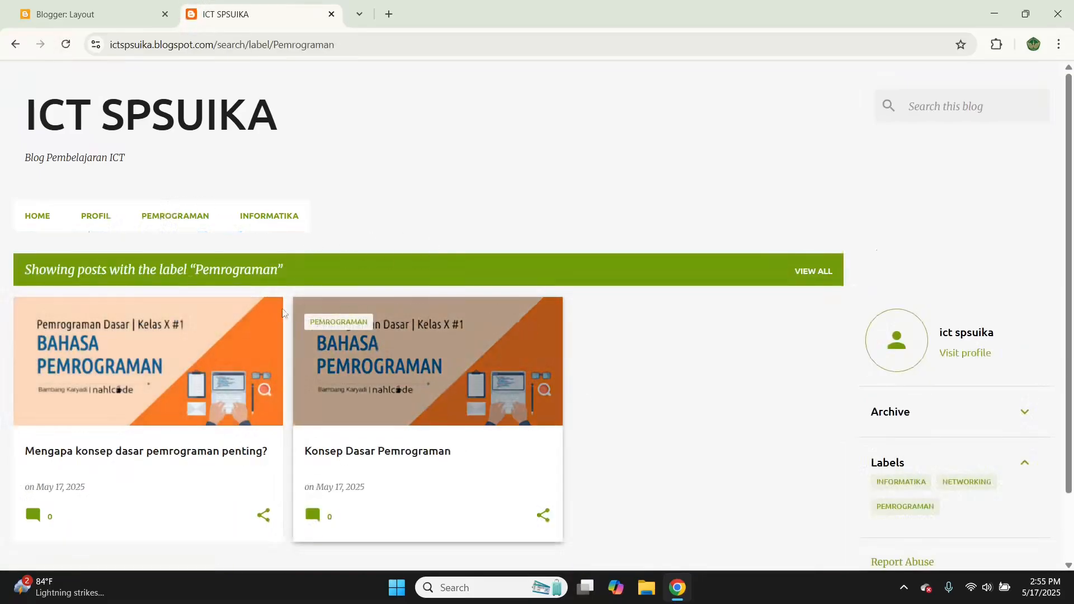
click(277, 222)
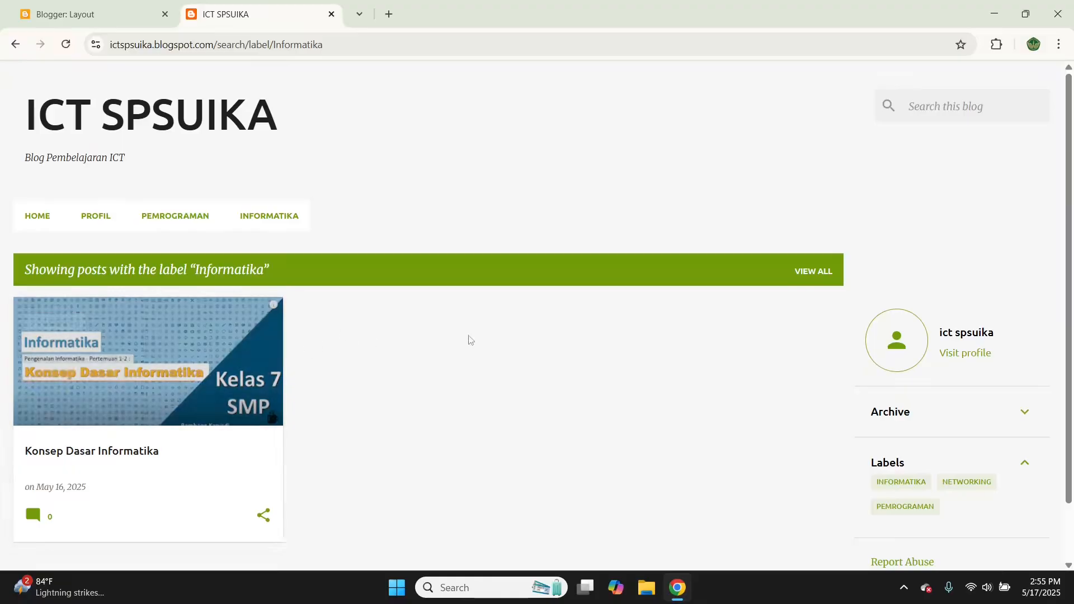
click(197, 222)
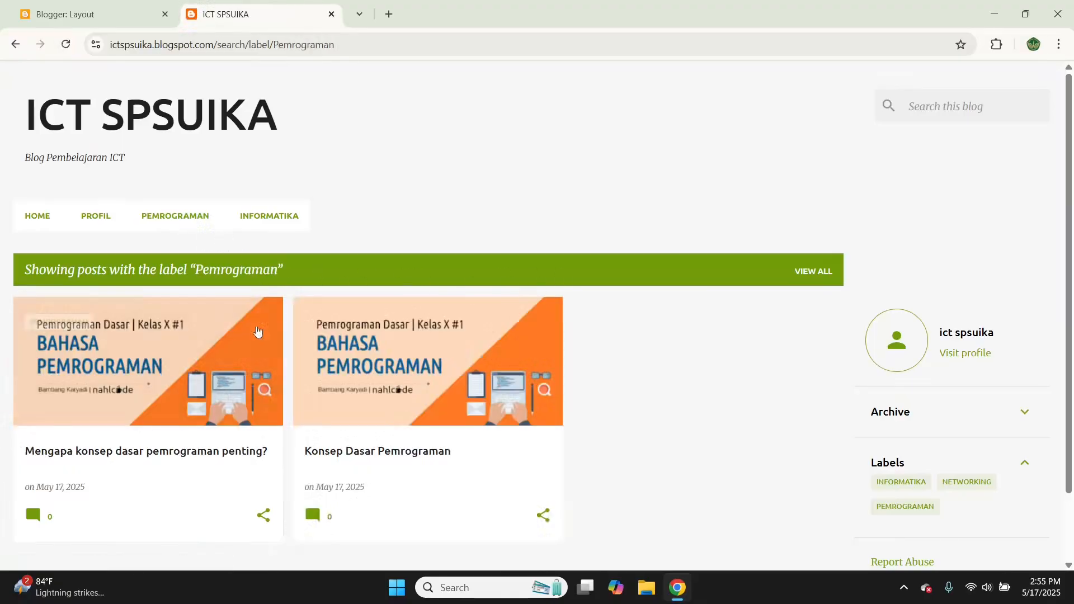
click(101, 223)
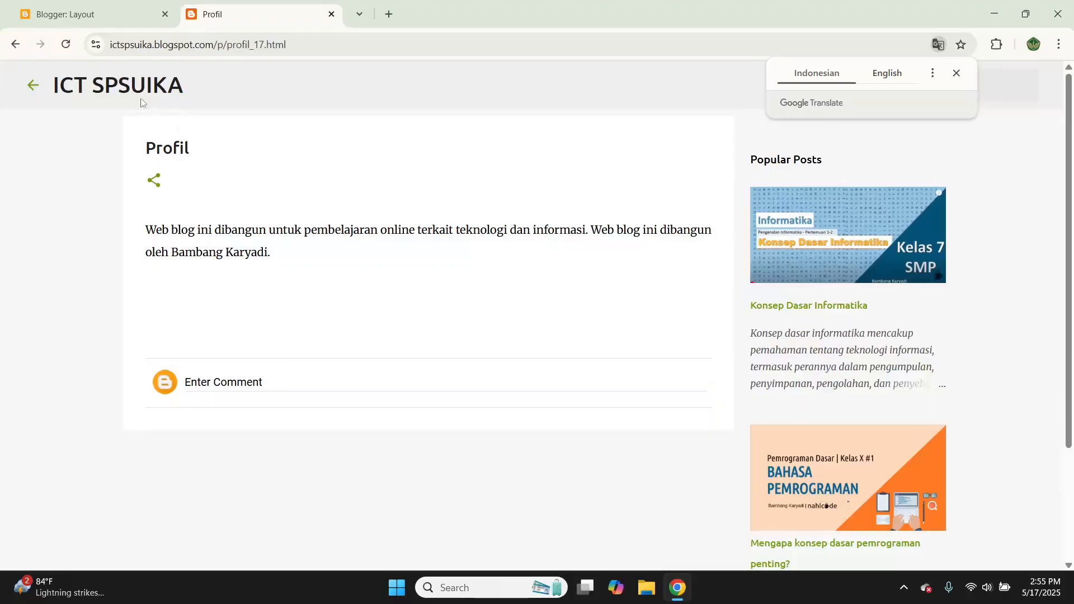
Review the posts on the blog's home page and look through the full post "Mengapa konsep dasar pemrograman penting?"
click(118, 84)
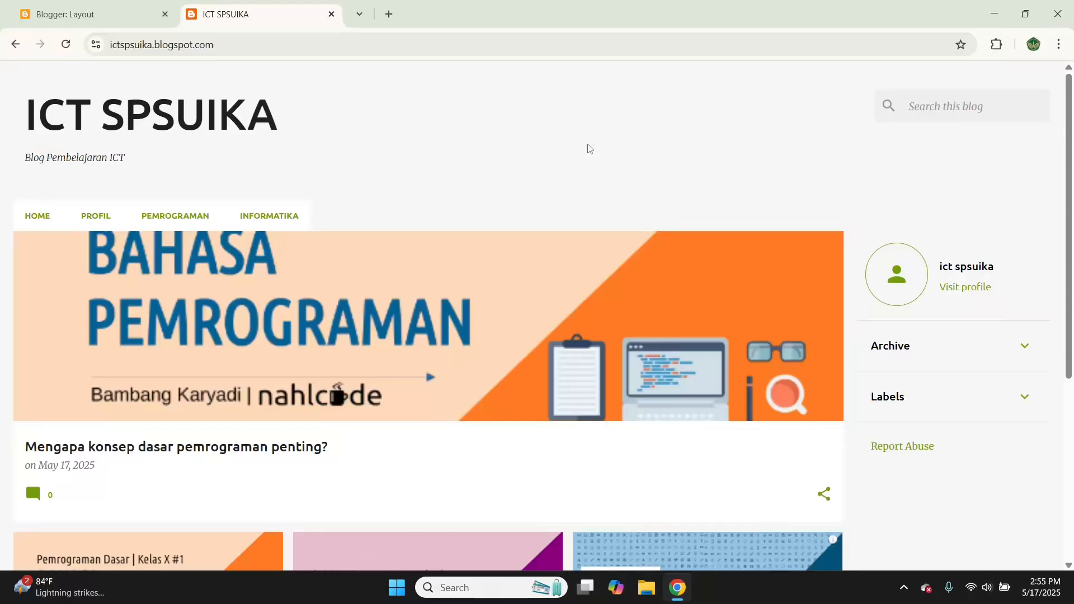
scroll(589, 148, down, 5)
scroll(588, 148, up, 5)
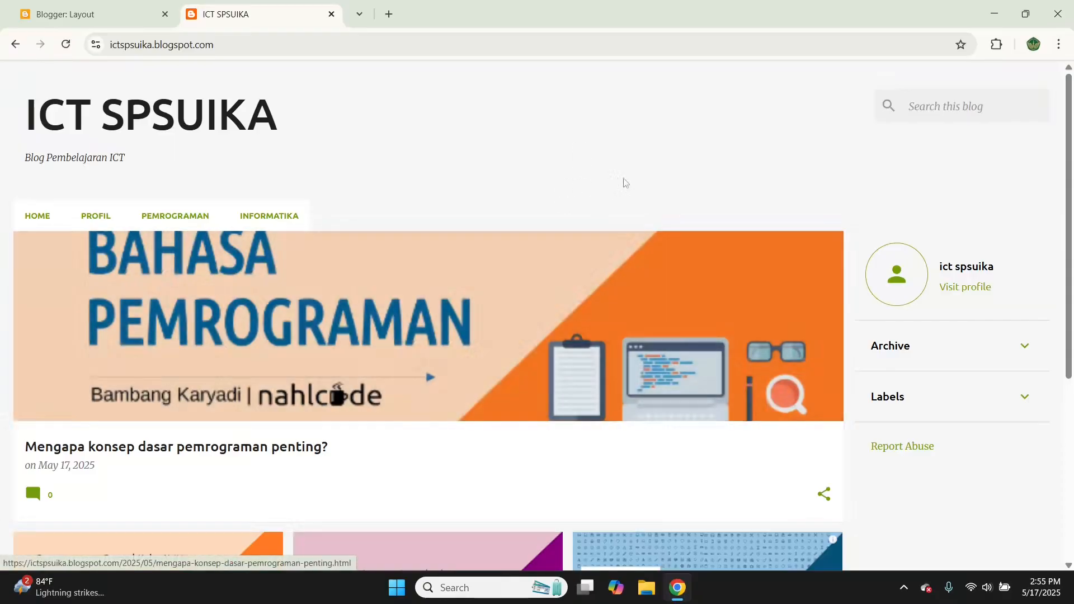
scroll(625, 173, down, 3)
scroll(625, 171, down, 1)
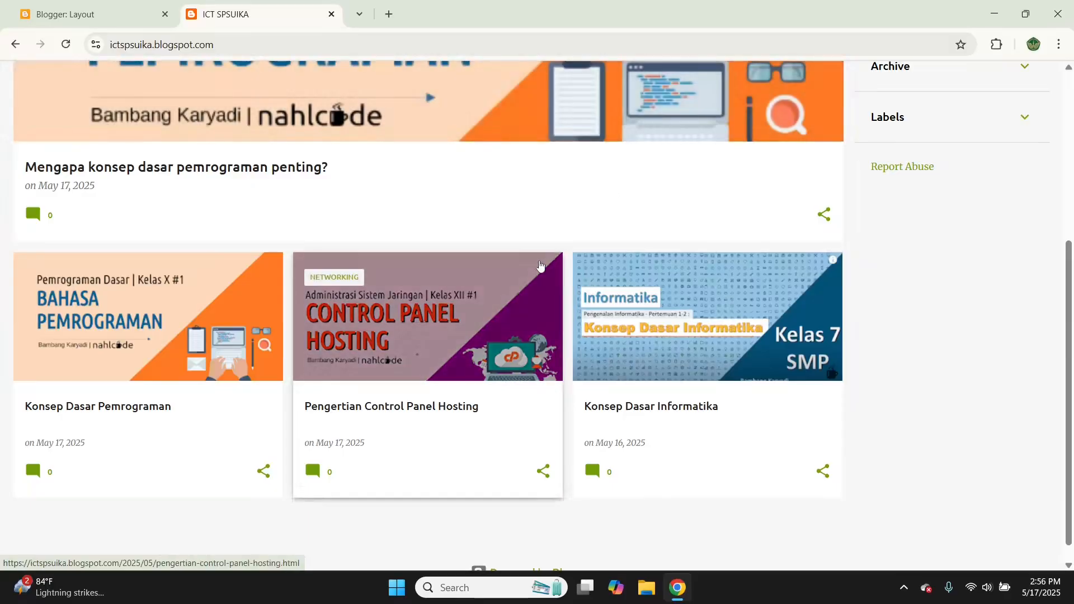
scroll(539, 266, up, 5)
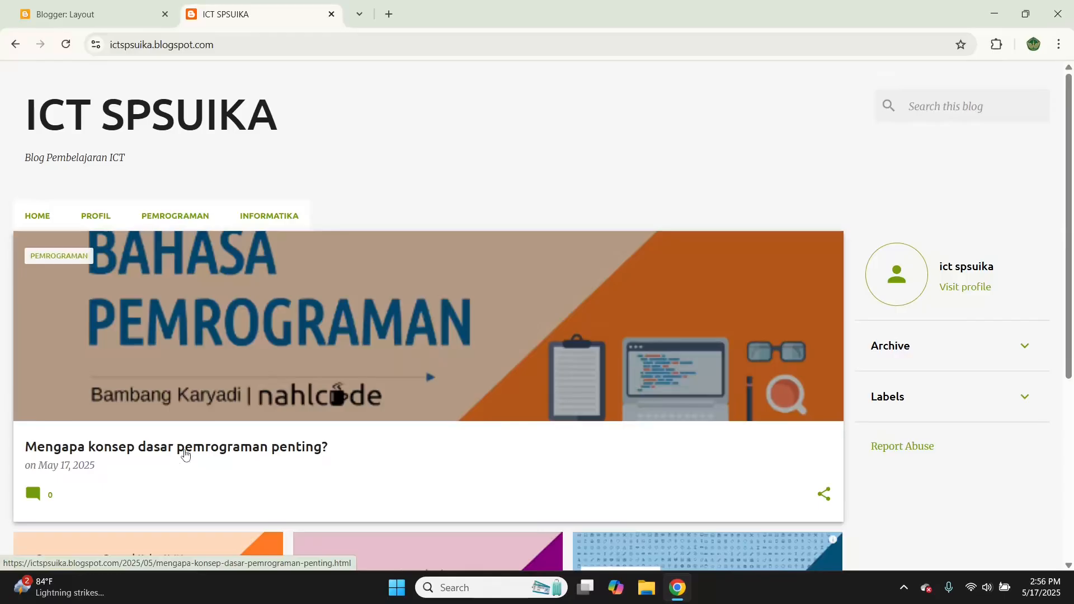
click(186, 452)
scroll(380, 224, down, 7)
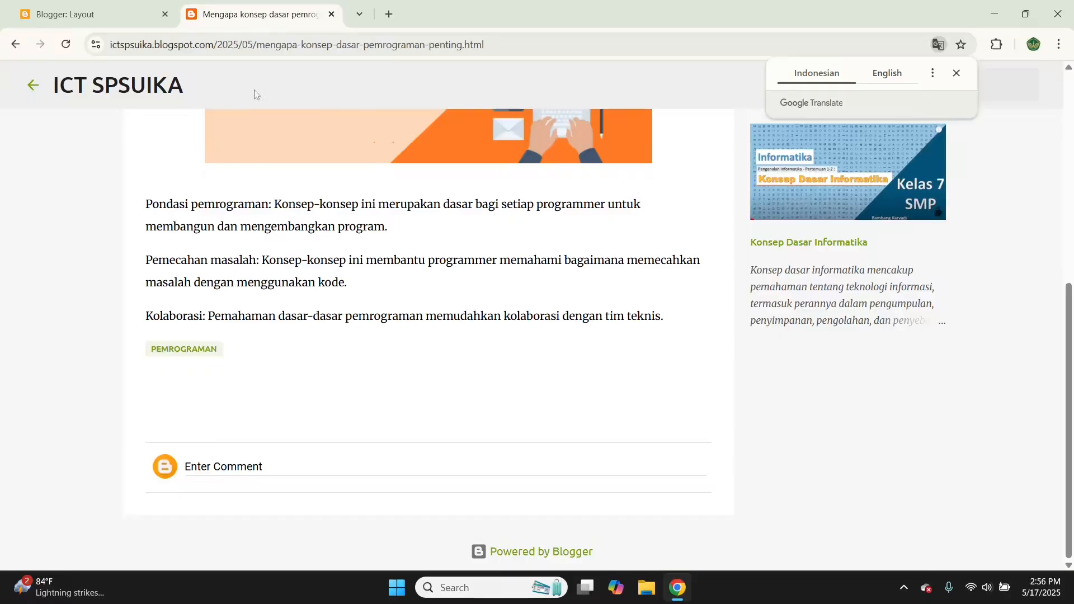
Return to the Blogger dashboard and open the published post "Konsep Dasar Informatika" for editing
click(86, 16)
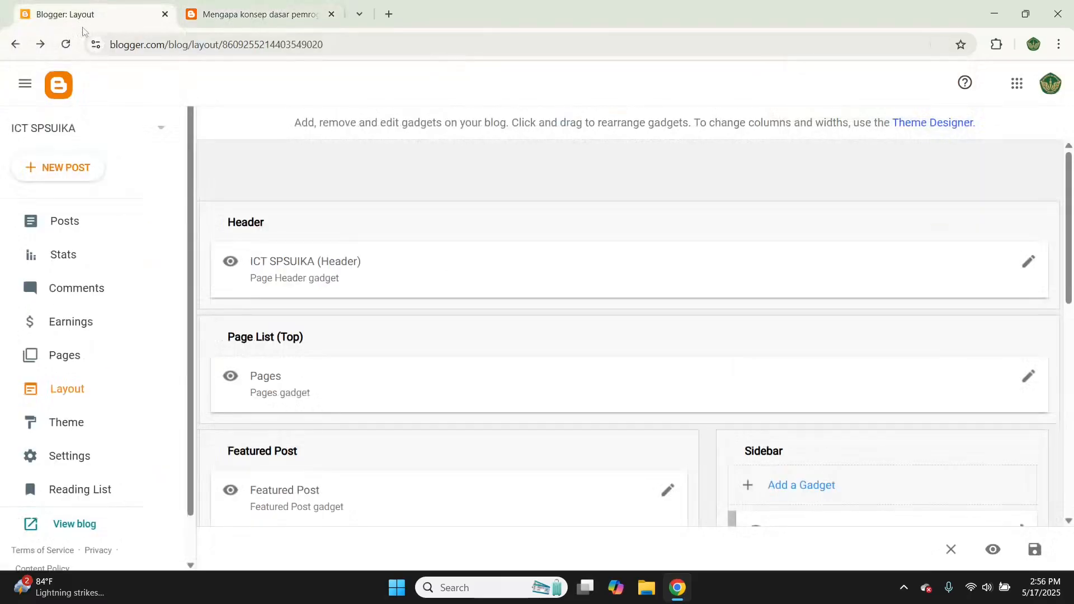
click(67, 232)
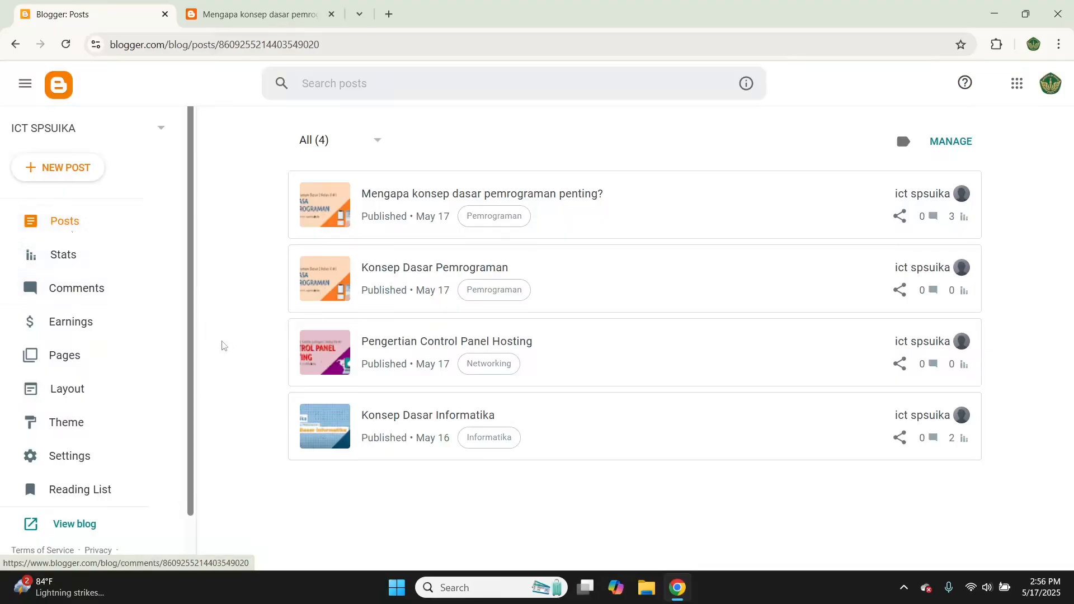
mouse_move(469, 414)
click(419, 412)
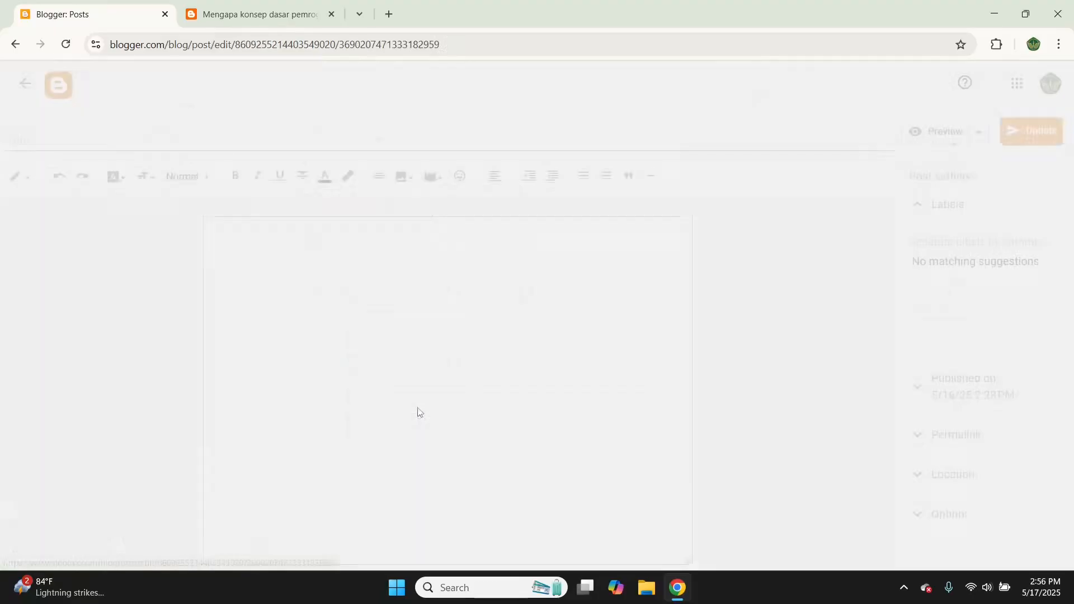